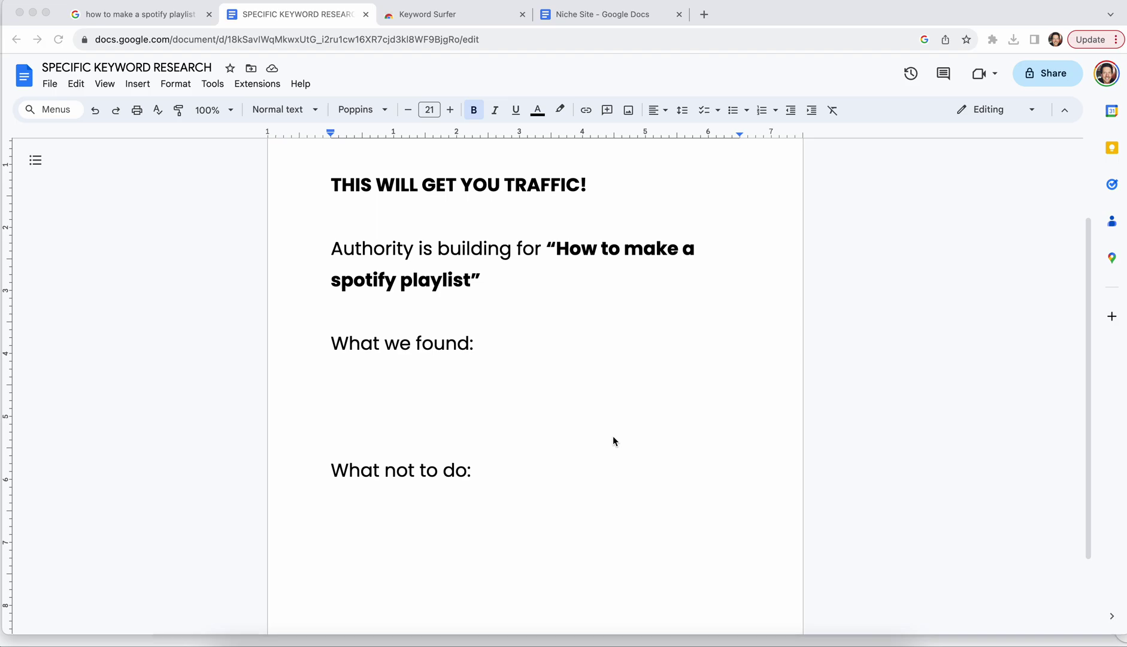
# Step: Add a bold 'AI writer:' line below 'THIS WILL GET YOU TRAFFIC!' and switch bold off
pyautogui.click(600, 416)
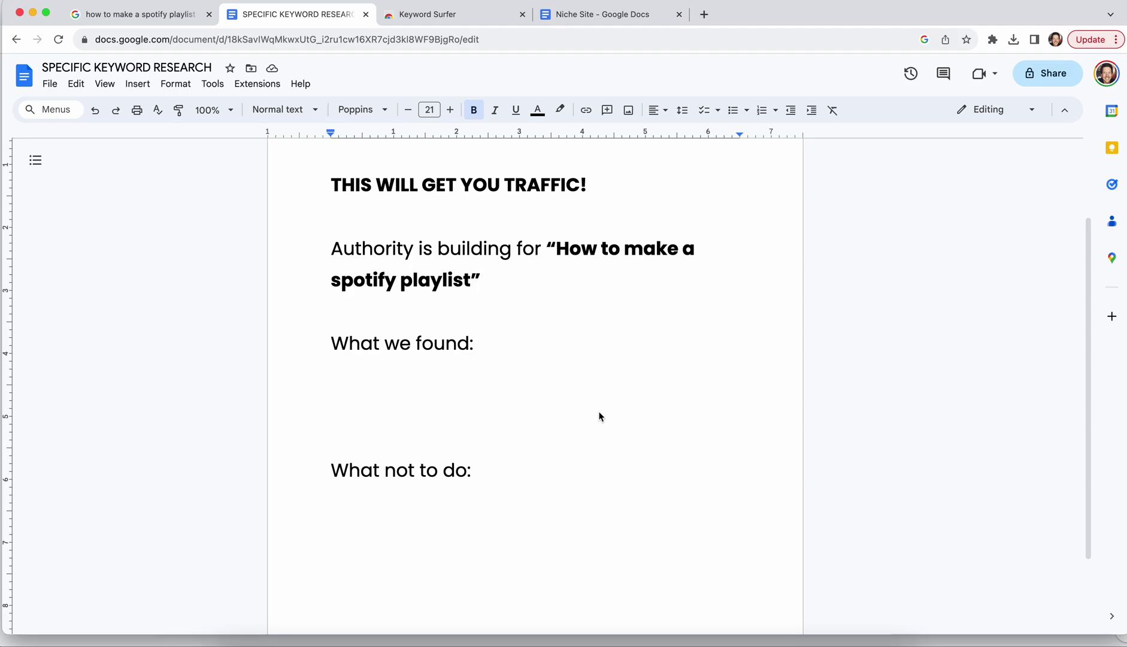
pyautogui.click(512, 388)
pyautogui.scroll(3, 512, 389)
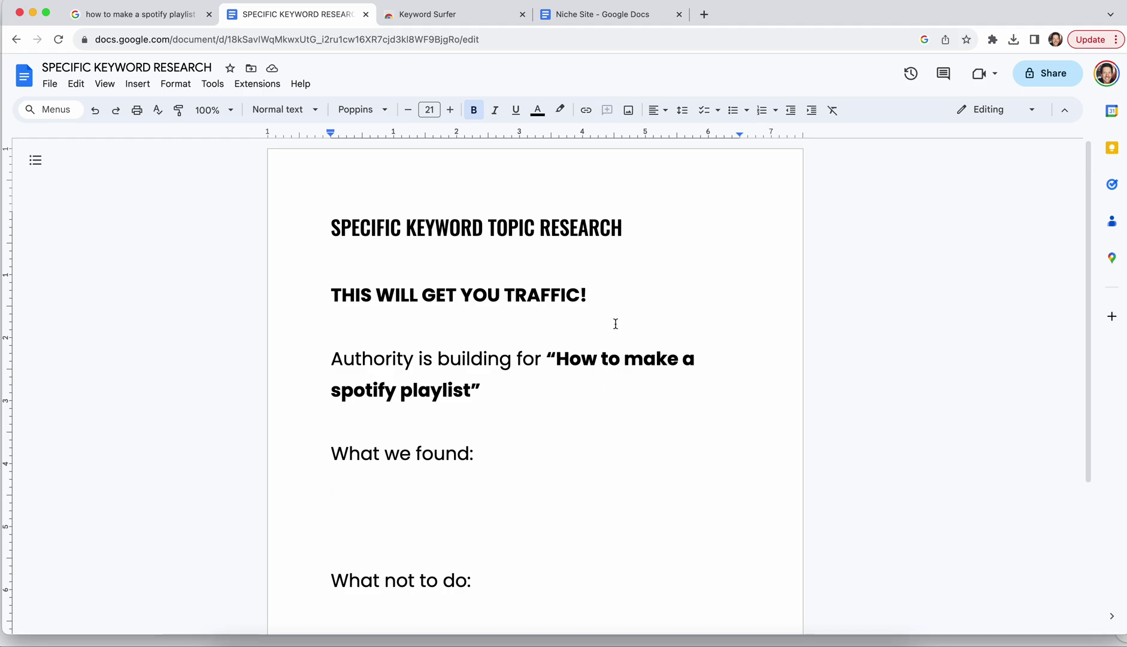
pyautogui.click(611, 294)
pyautogui.press('Return')
pyautogui.press('Return')
pyautogui.write('AI writer:')
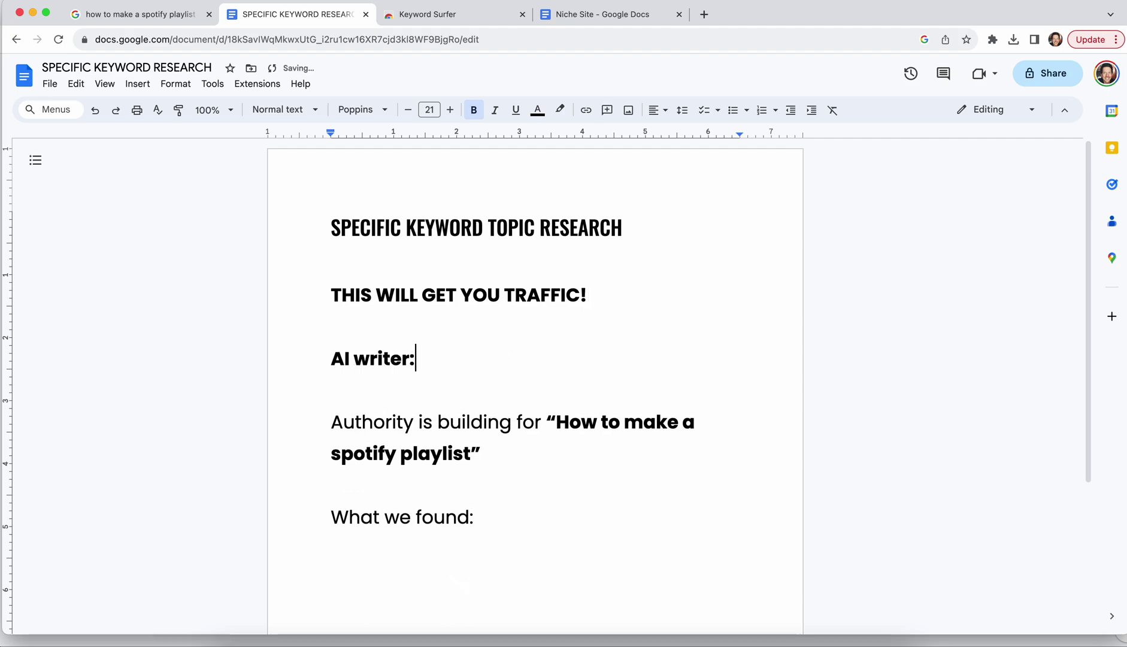
pyautogui.press('Return')
pyautogui.hotkey('ctrl', 'b')
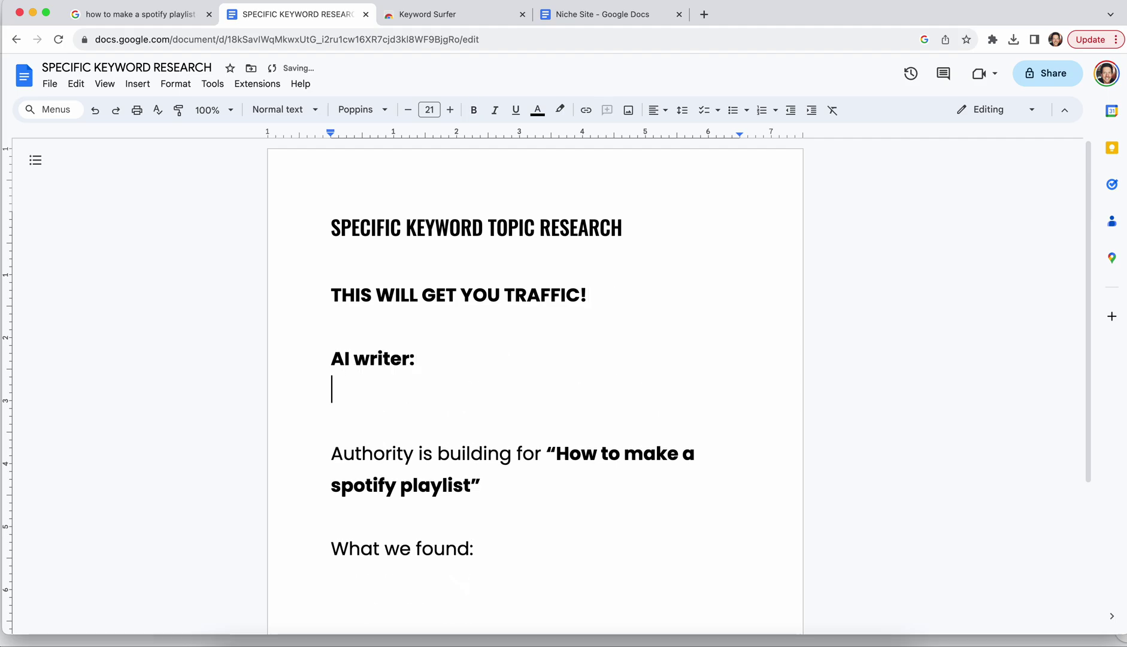
# Step: Write three dash notes: keyword and topics, recreating page 1 H2's with NLP, spinning content
pyautogui.write('- This i')
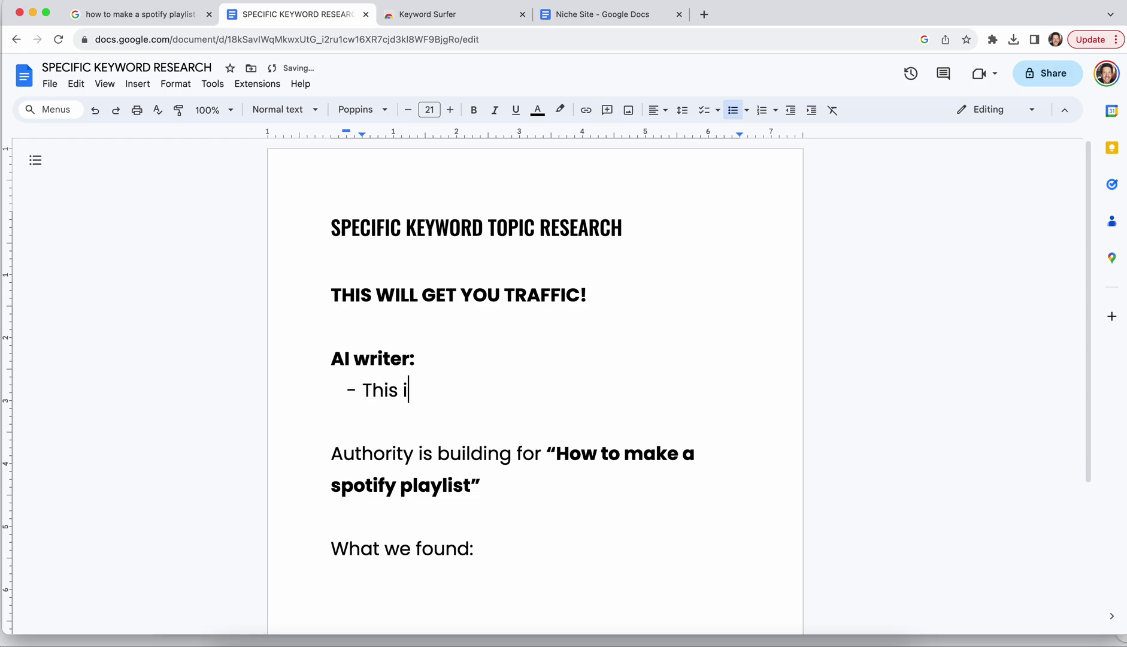
pyautogui.write('s my keyword. And plea')
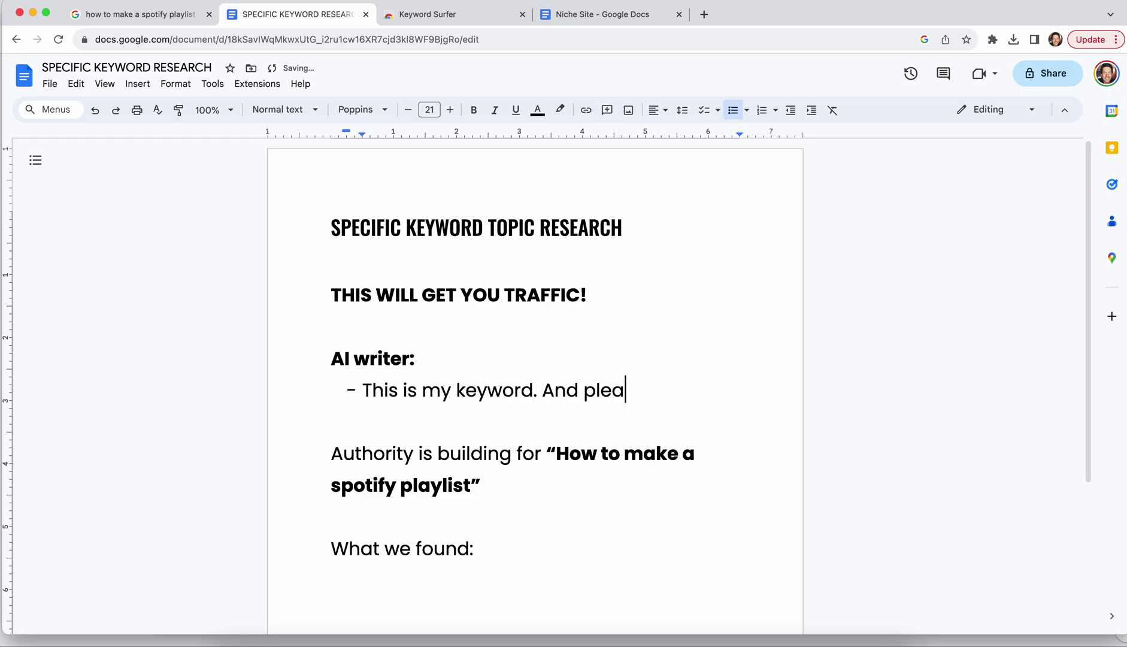
pyautogui.write('se give me topics.')
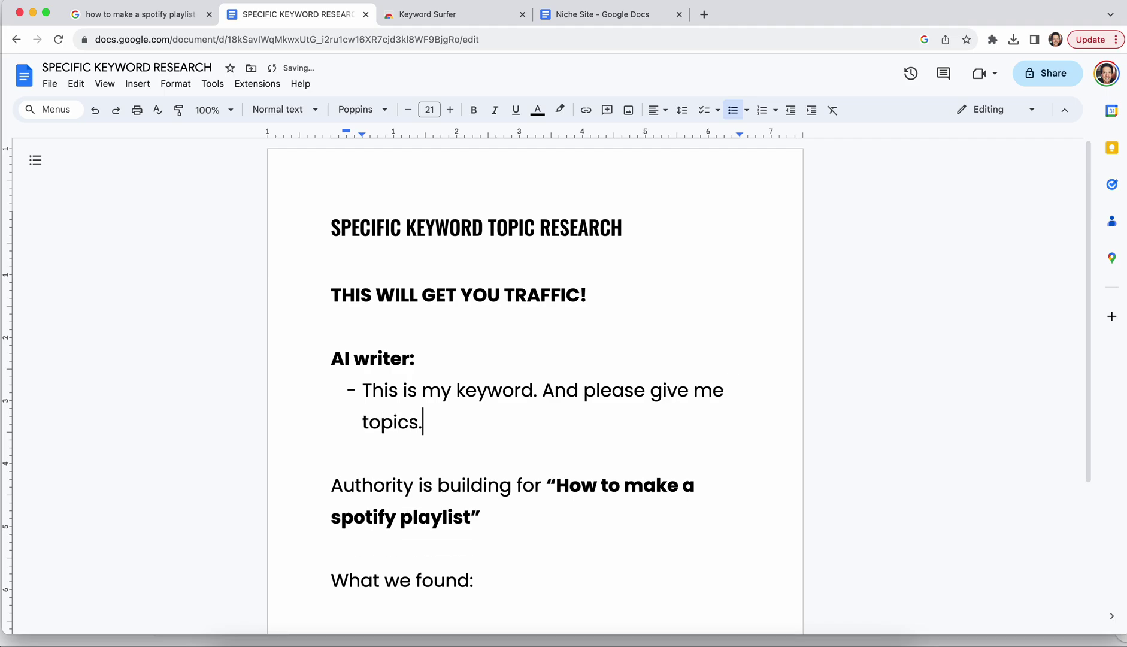
pyautogui.press('Return')
pyautogui.write('Looks at ')
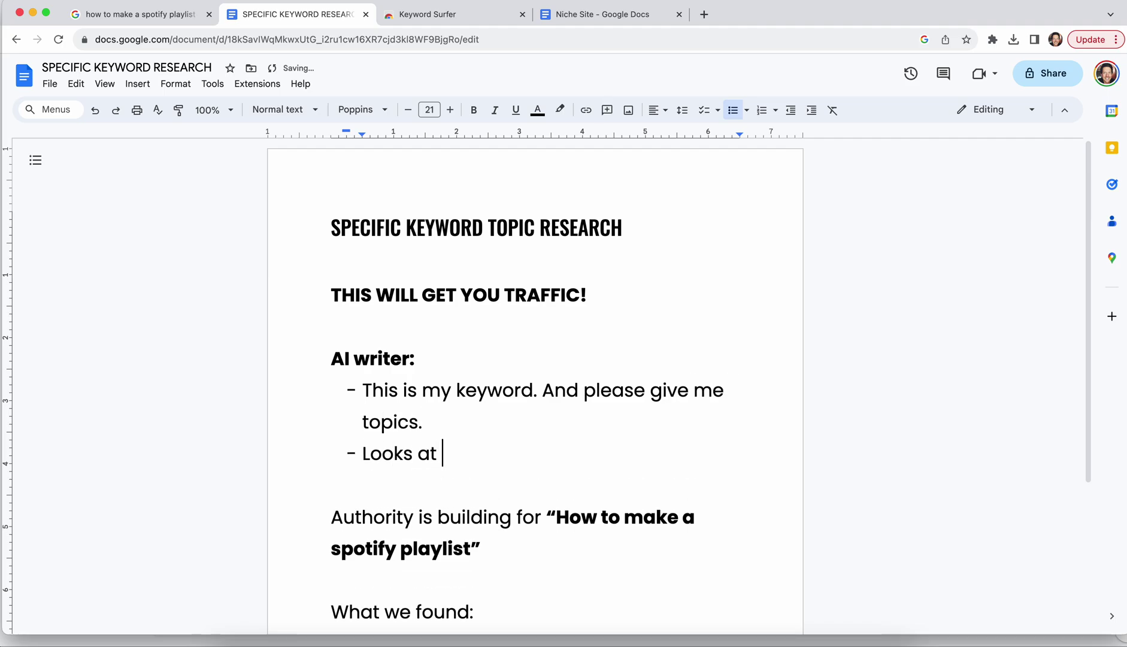
pyautogui.write('all the page 1 ')
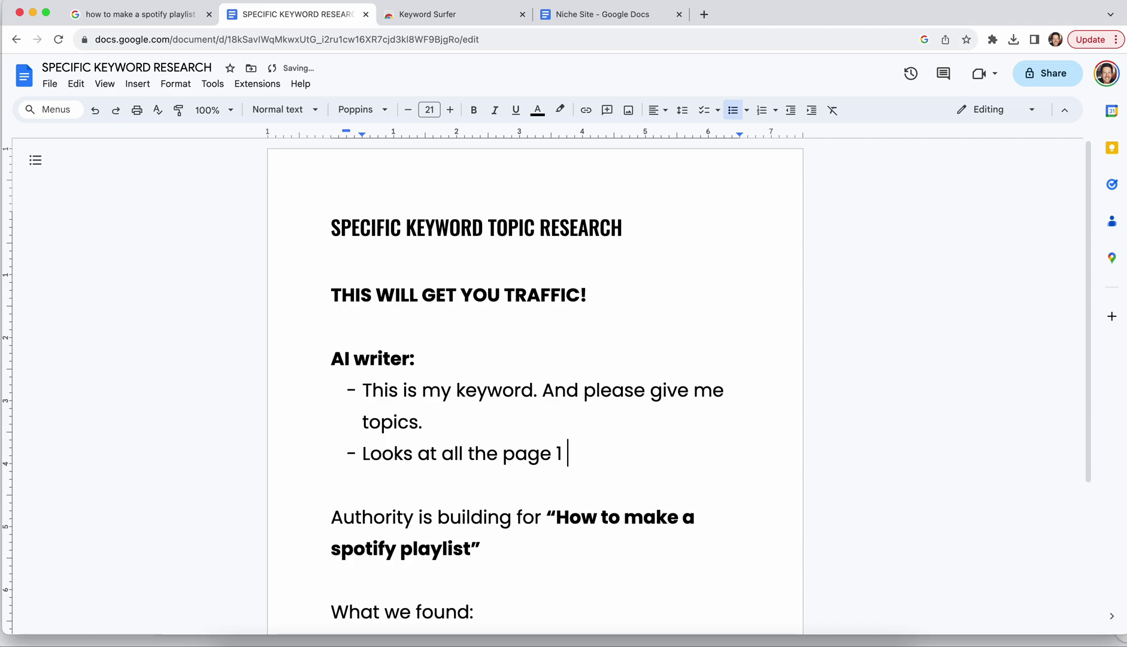
pyautogui.write("H2's and recreates ")
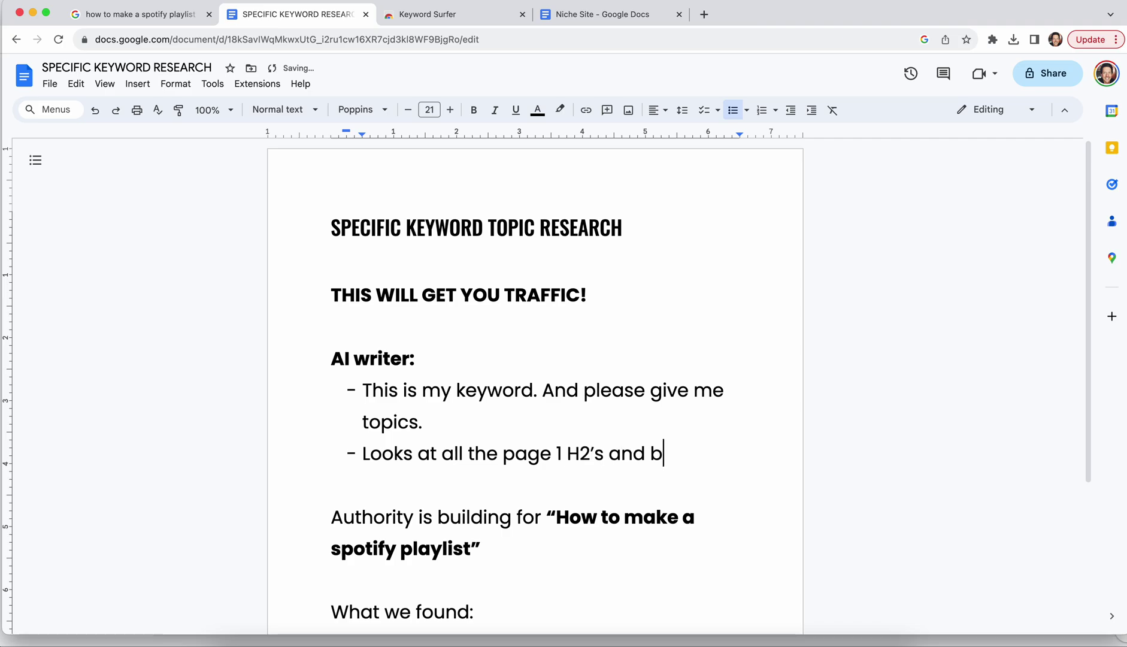
pyautogui.write('those.')
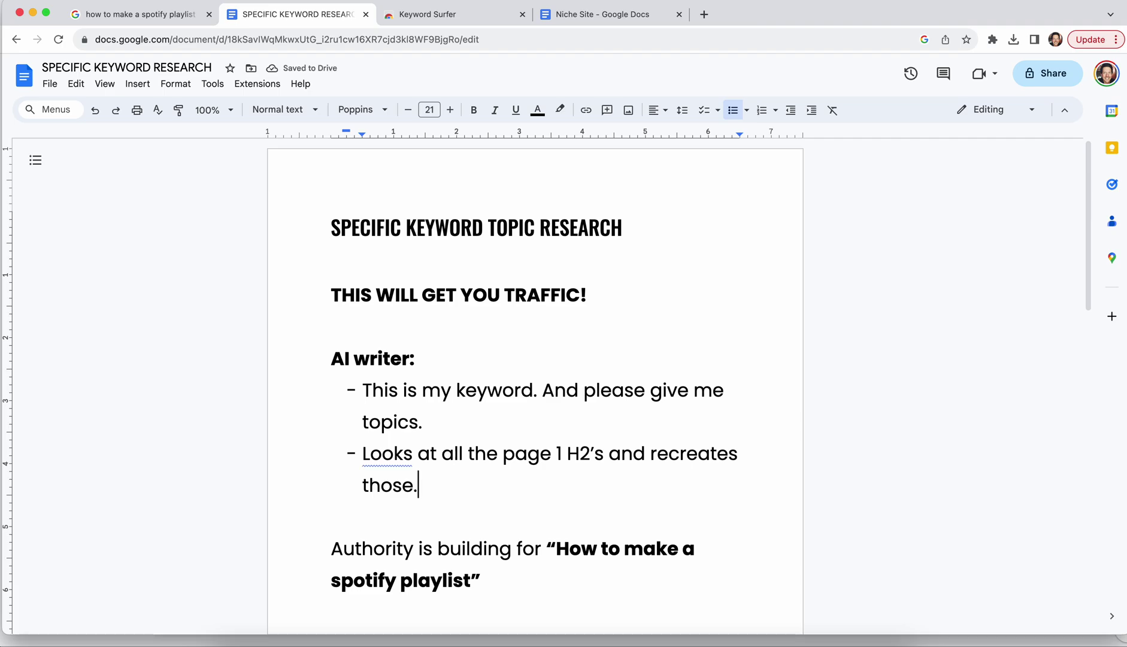
pyautogui.write(' Maybe it uses ')
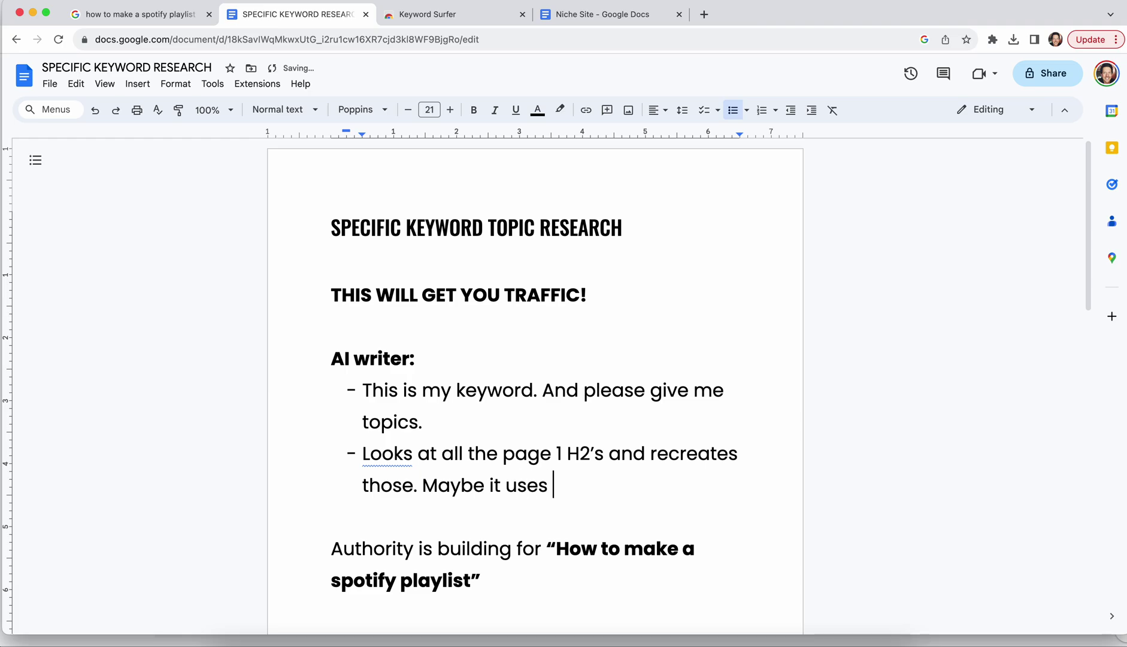
pyautogui.write('some NLP!')
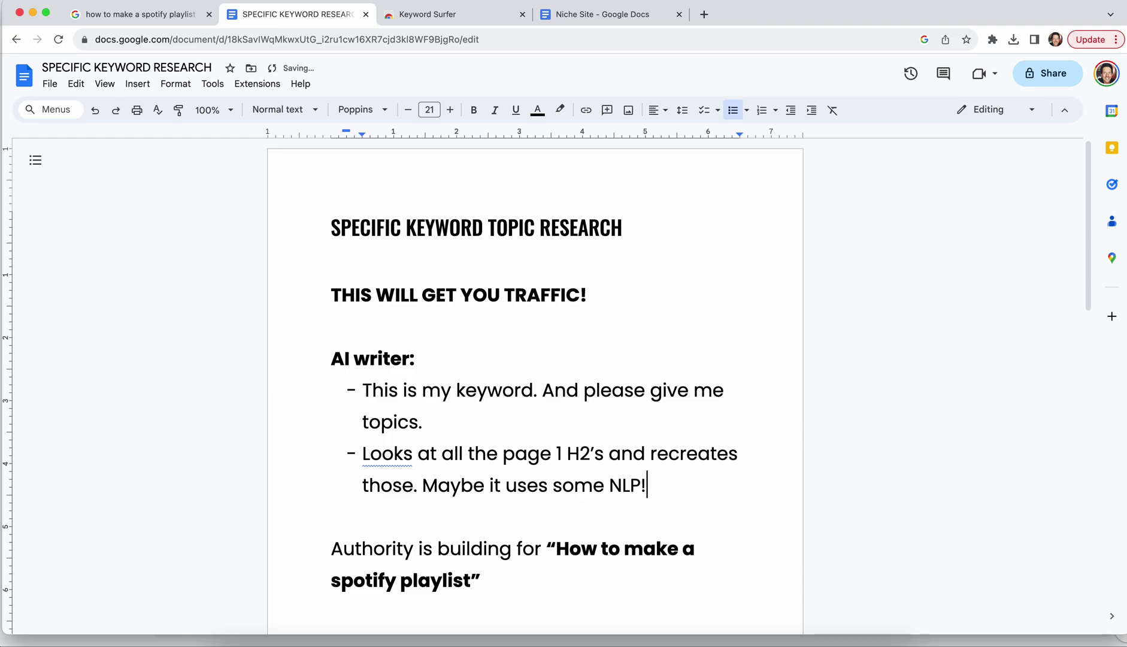
pyautogui.press('Return')
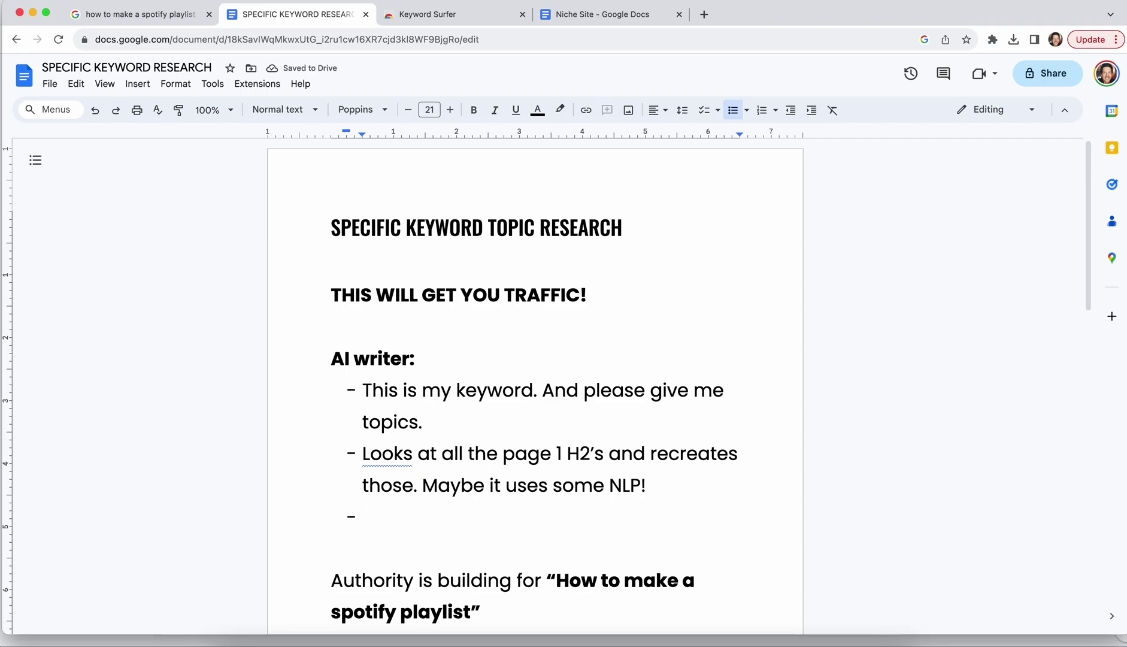
pyautogui.write('Spinning the content.')
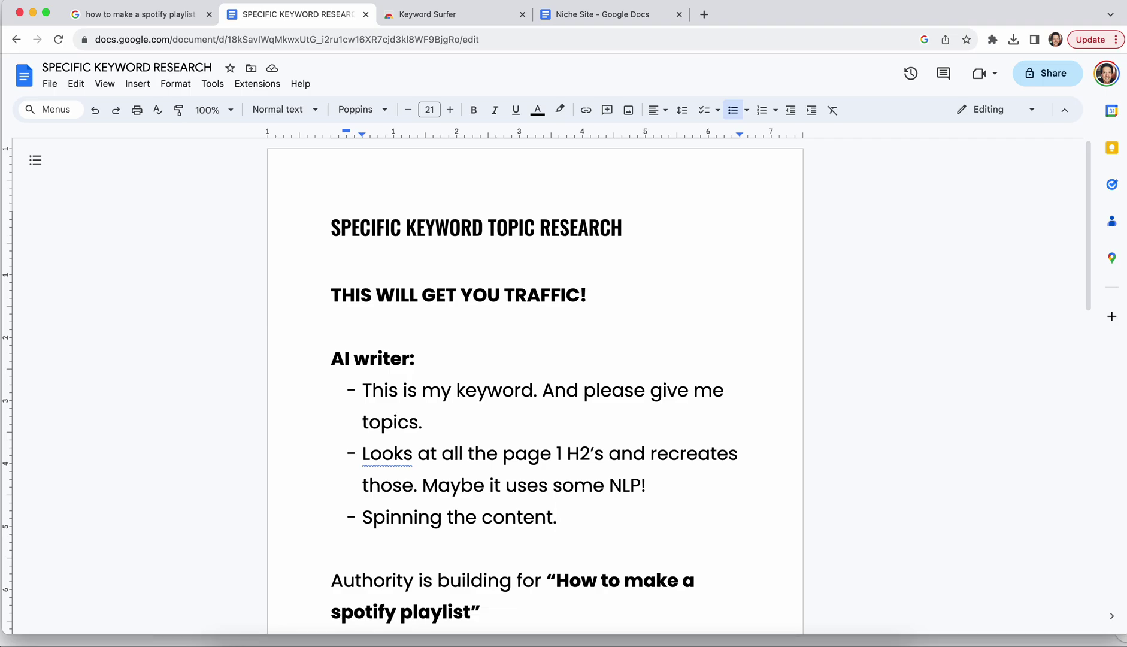
pyautogui.scroll(-1, 535, 387)
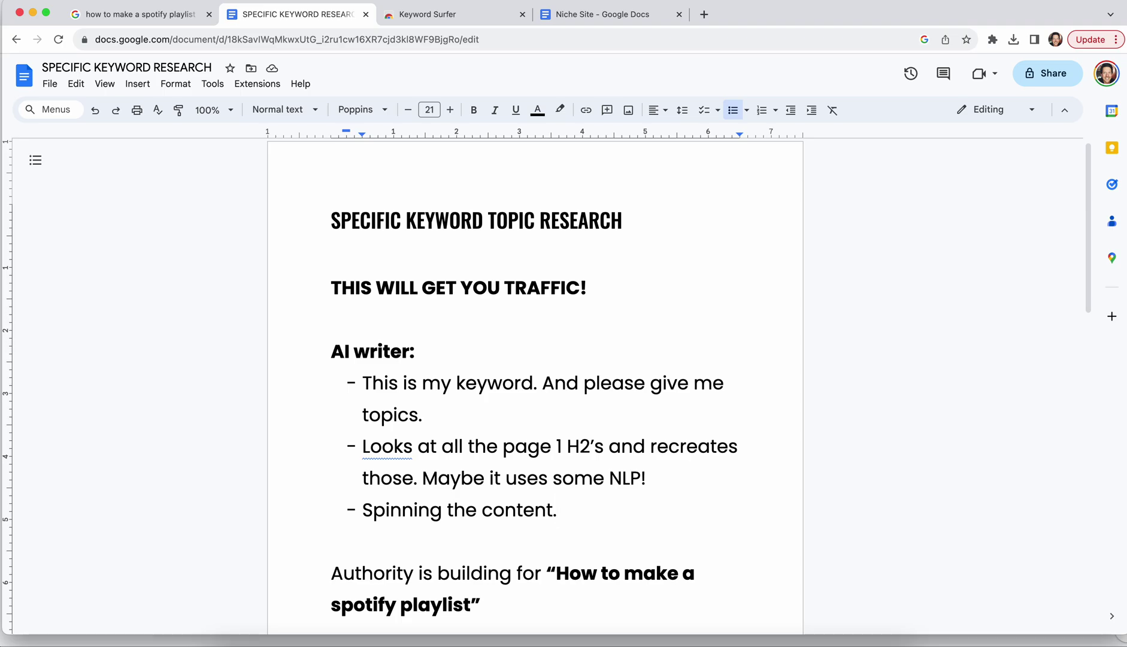
pyautogui.scroll(-1, 538, 431)
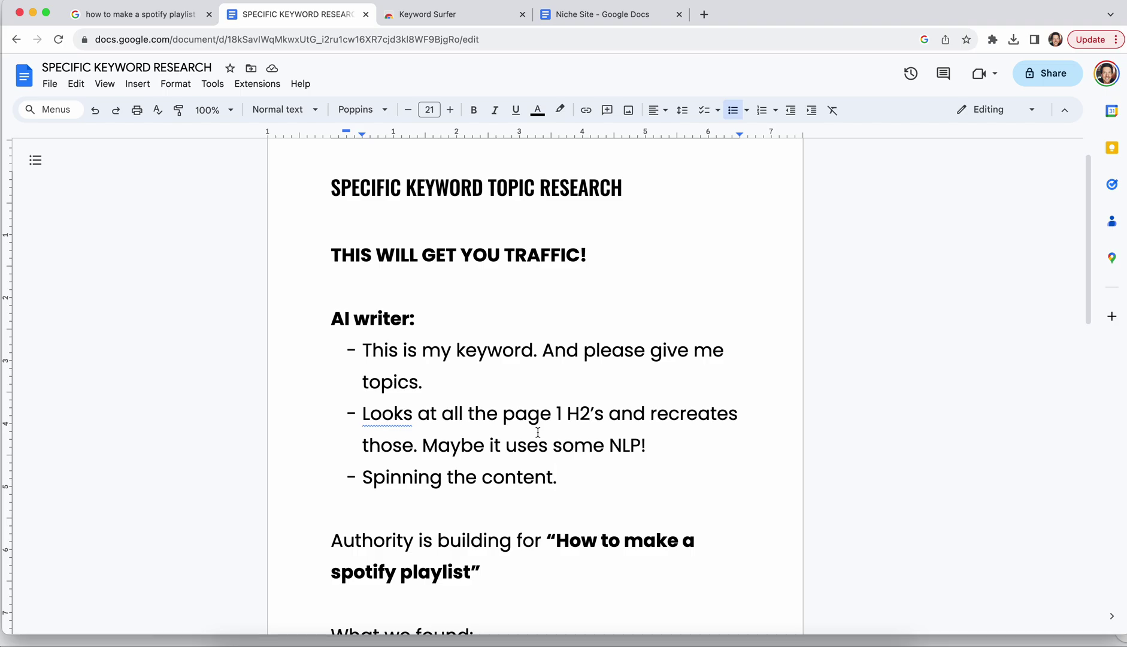
pyautogui.scroll(-1, 558, 438)
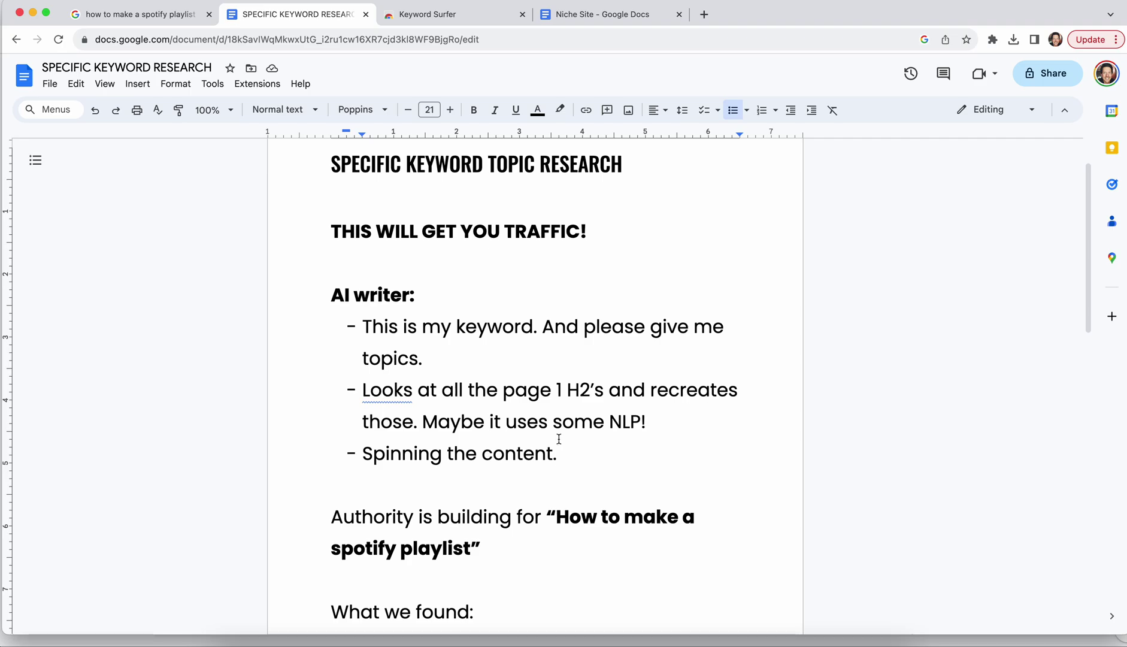
pyautogui.scroll(1, 559, 381)
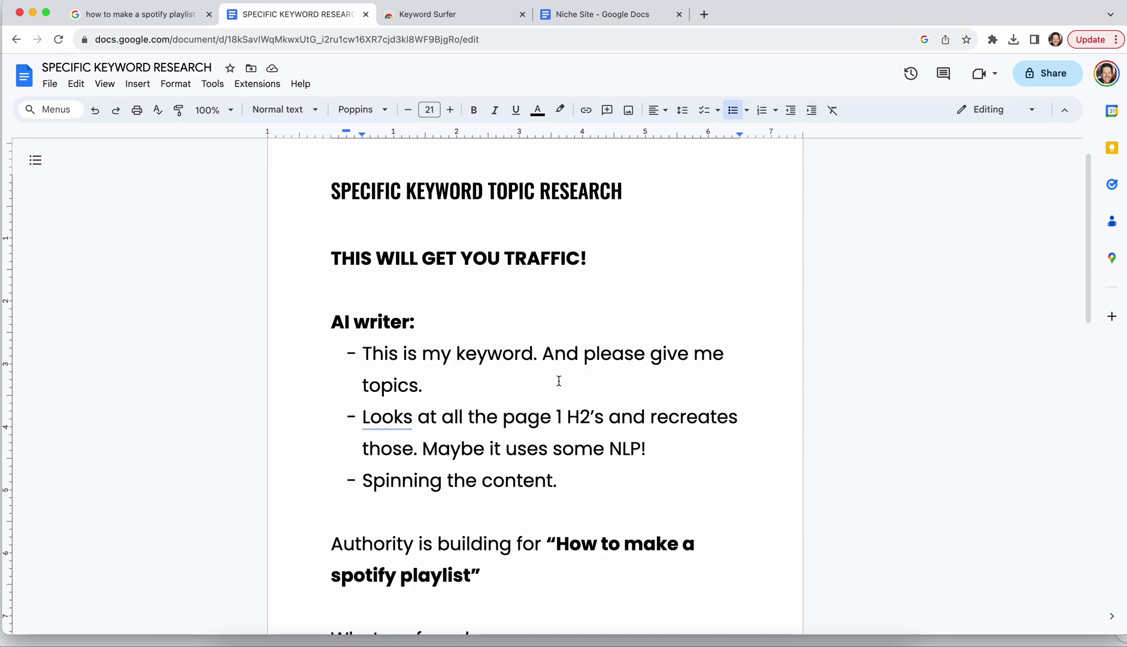
pyautogui.scroll(-4, 559, 381)
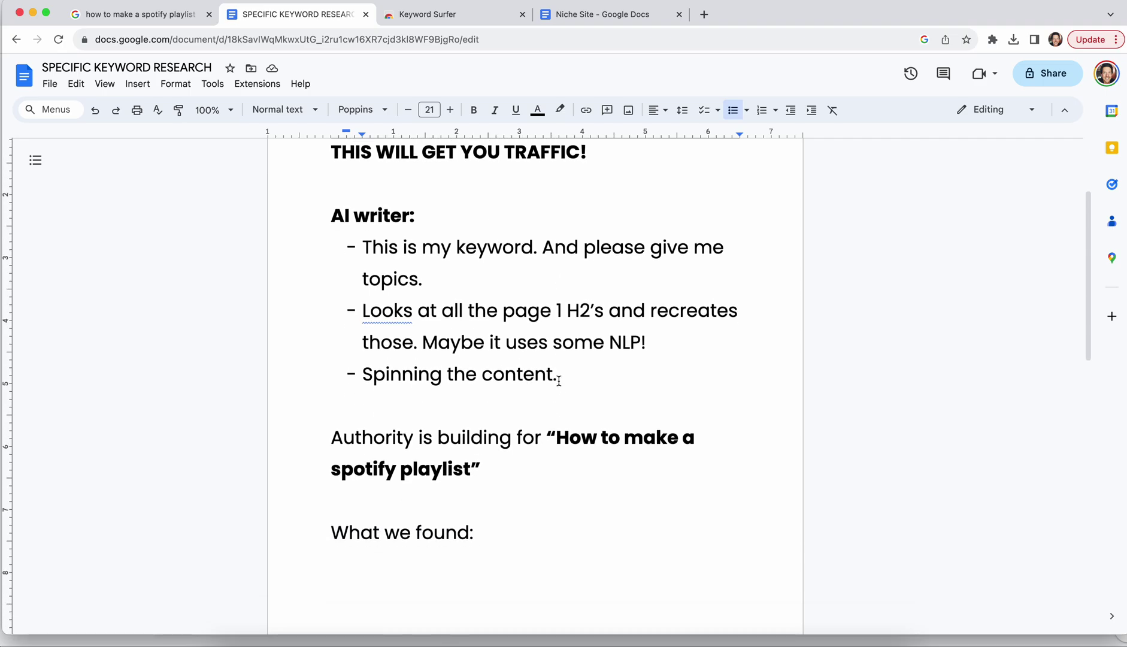
pyautogui.click(514, 465)
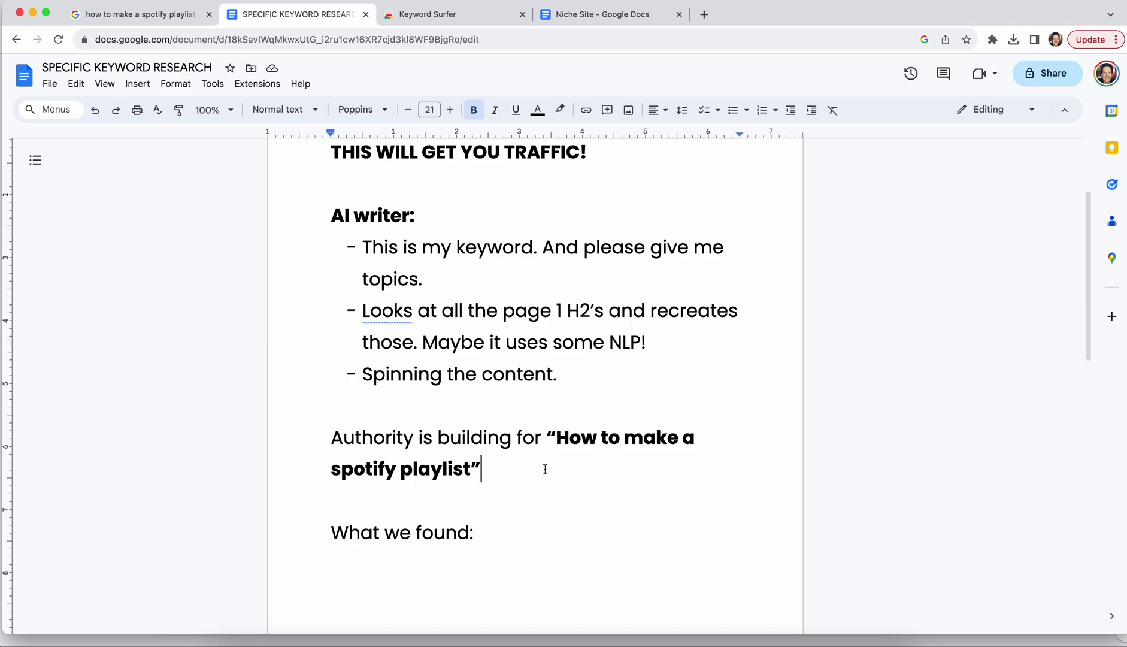
# Step: Switch to the Keyword Surfer extension's Chrome Web Store tab
pyautogui.scroll(-1, 544, 467)
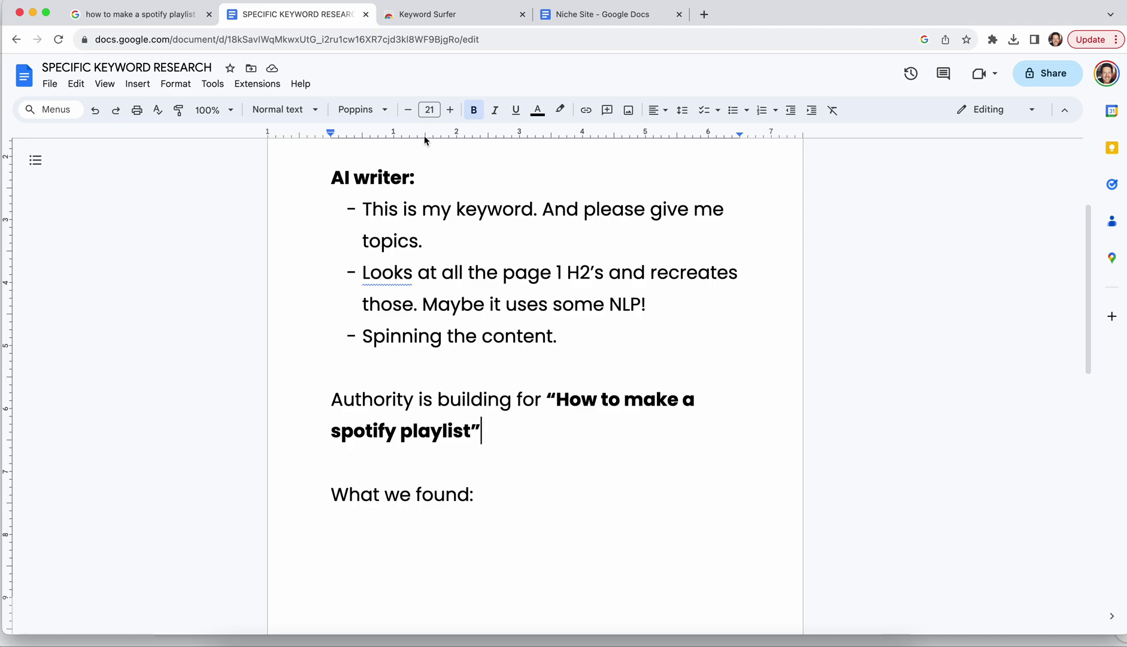
pyautogui.click(456, 18)
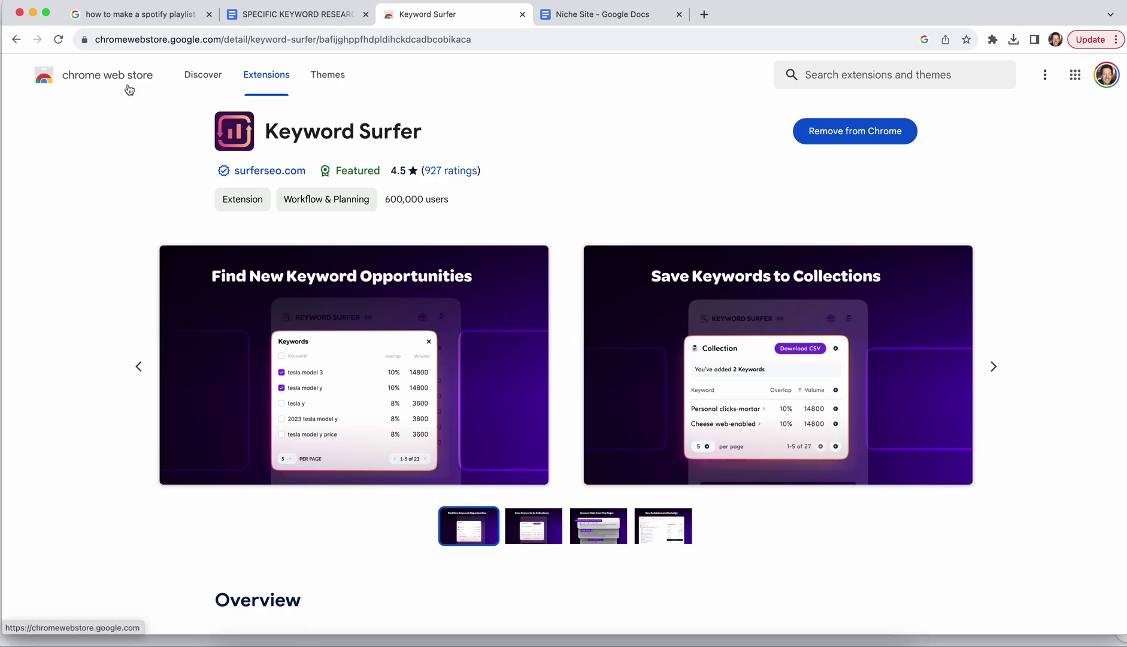
# Step: Rerun the Google search 'how to make a spotify playlist' to see its 4,400 monthly volume
pyautogui.click(130, 16)
pyautogui.click(304, 84)
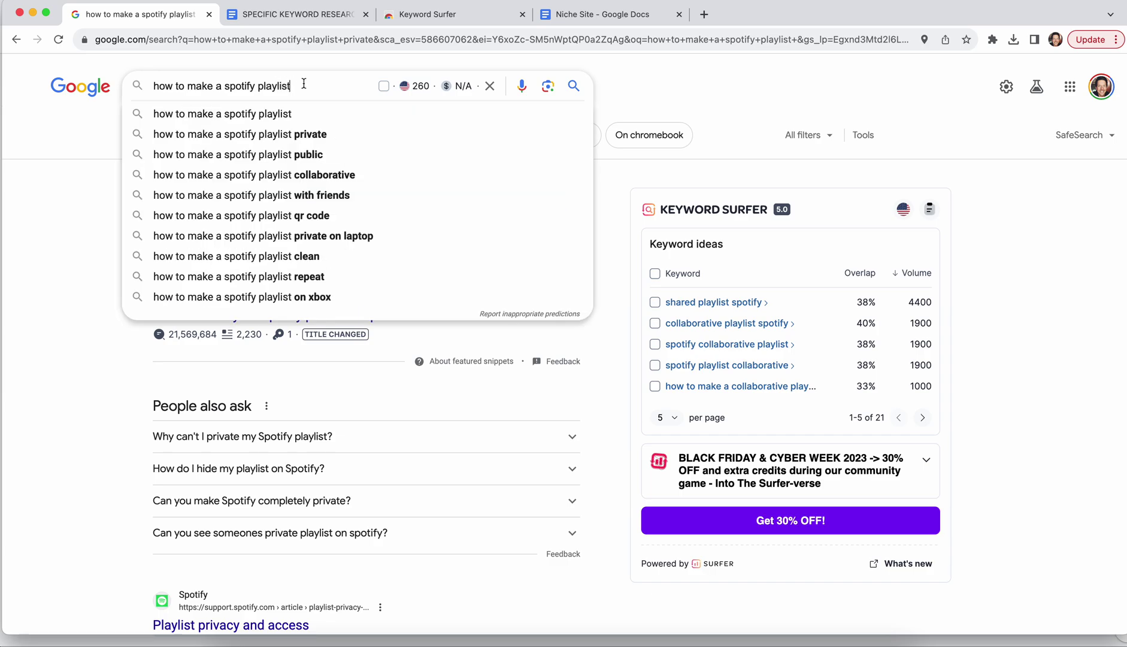
pyautogui.click(616, 202)
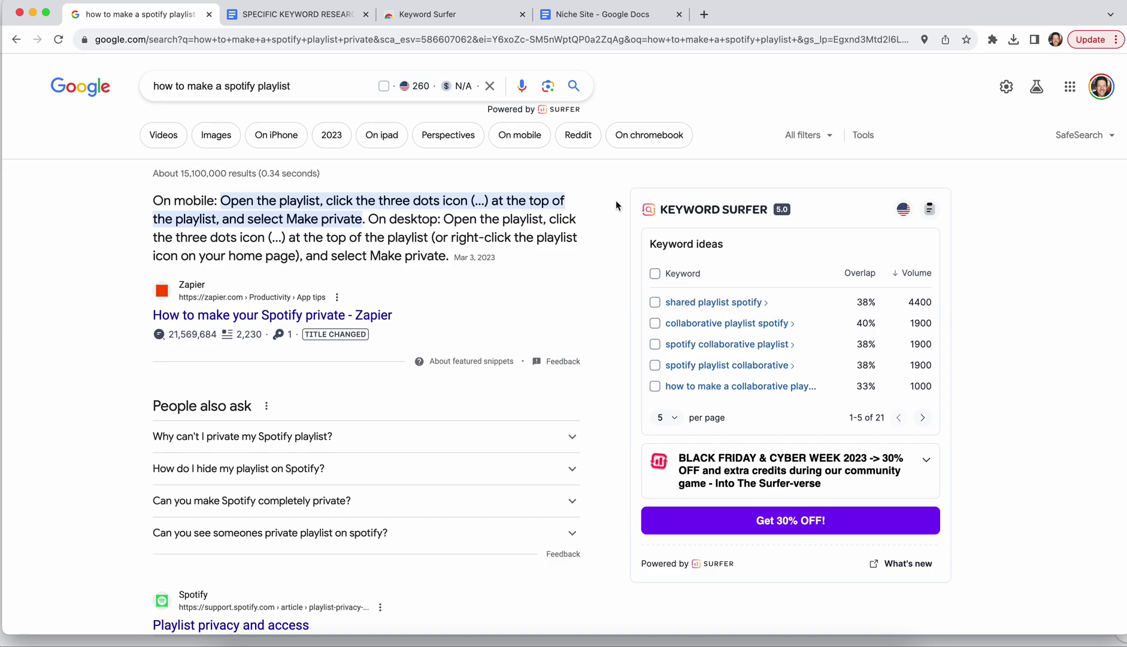
pyautogui.click(306, 80)
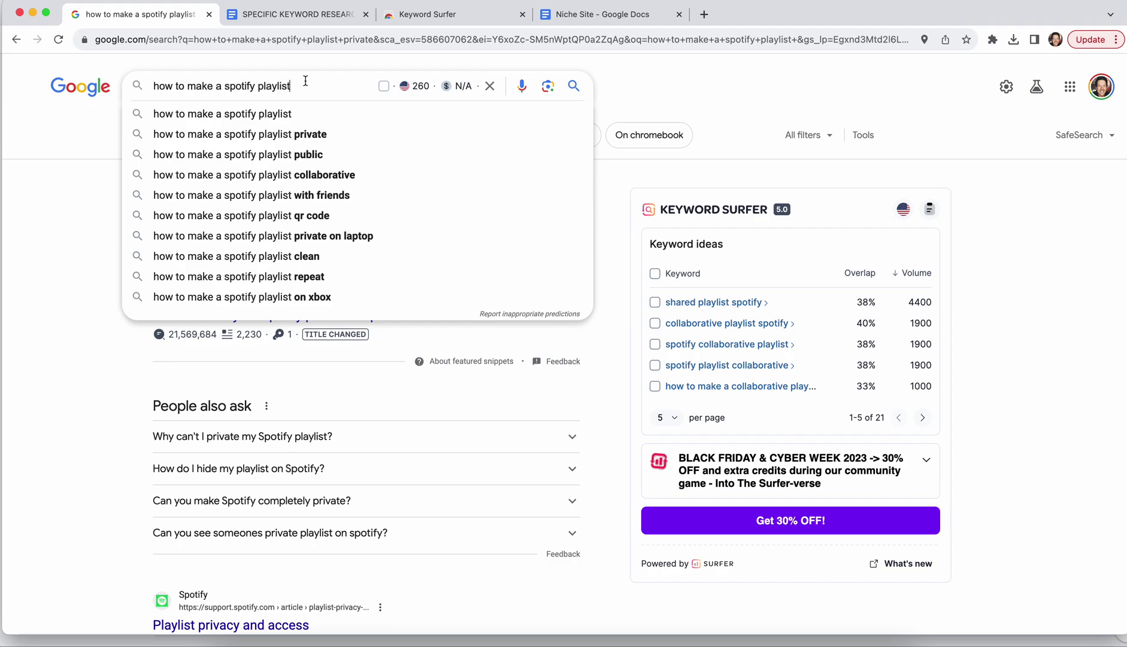
pyautogui.press('Return')
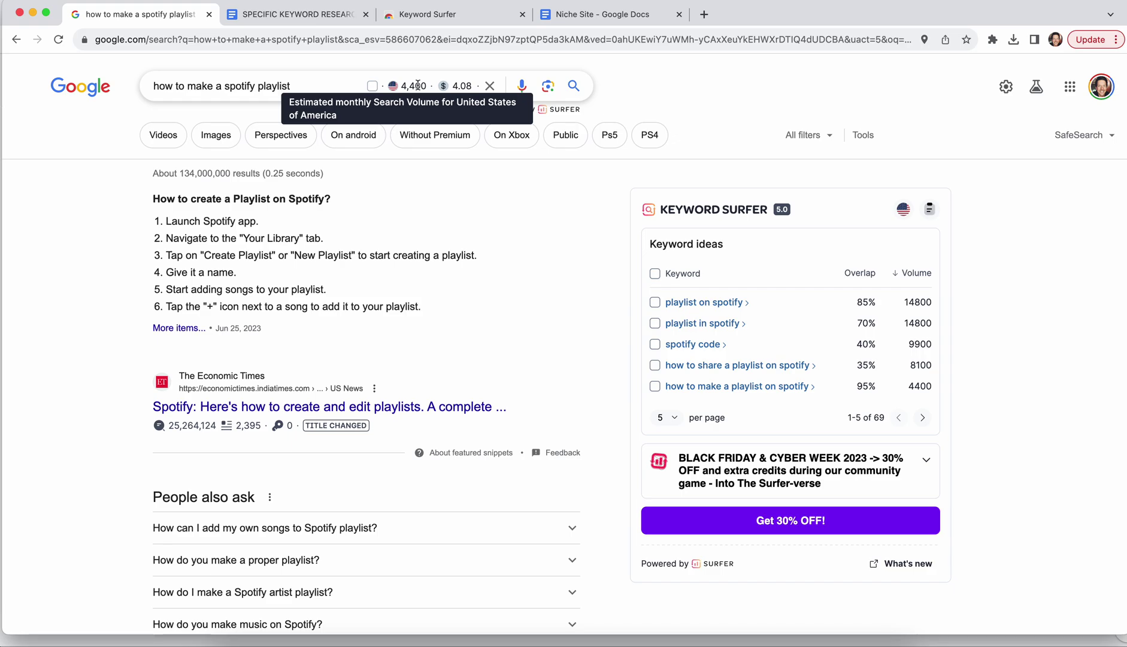
# Step: Search 'how to make a spotify playlist public' and note its 1,300 monthly US searches
pyautogui.click(315, 86)
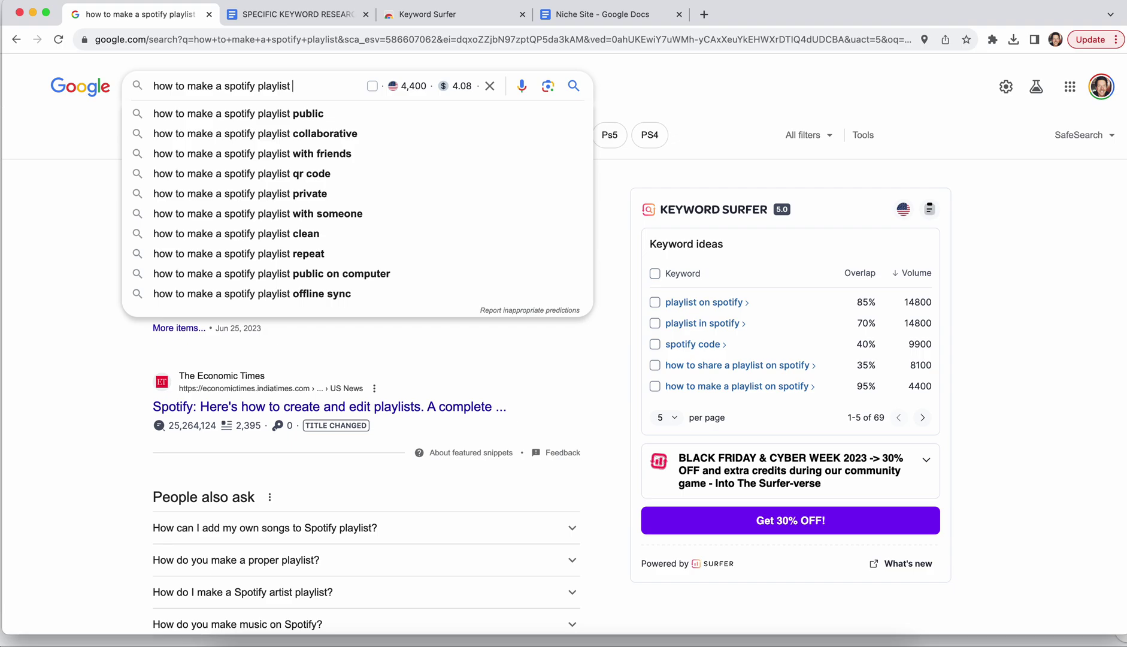
pyautogui.press('BackSpace')
pyautogui.click(341, 114)
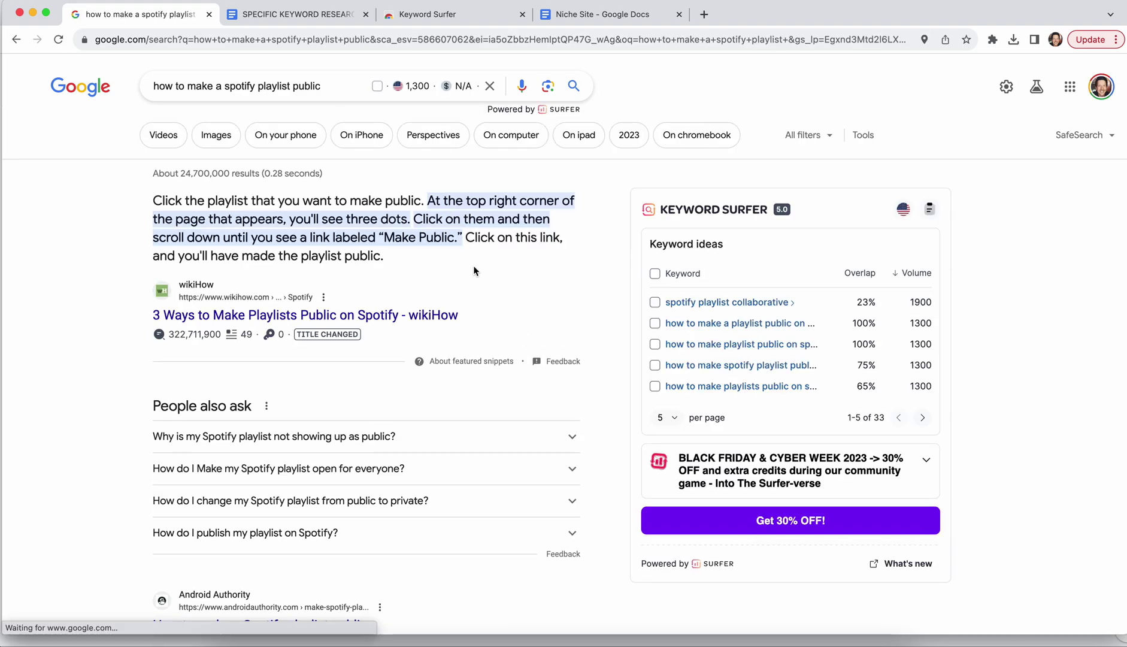
pyautogui.moveTo(418, 90)
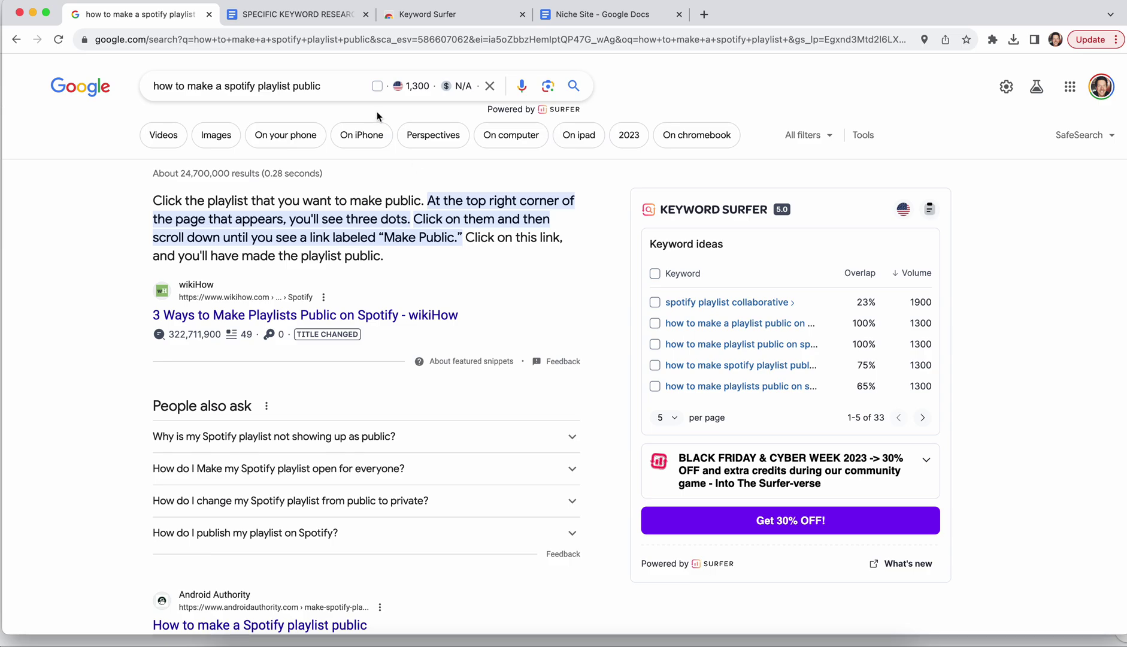
pyautogui.click(293, 13)
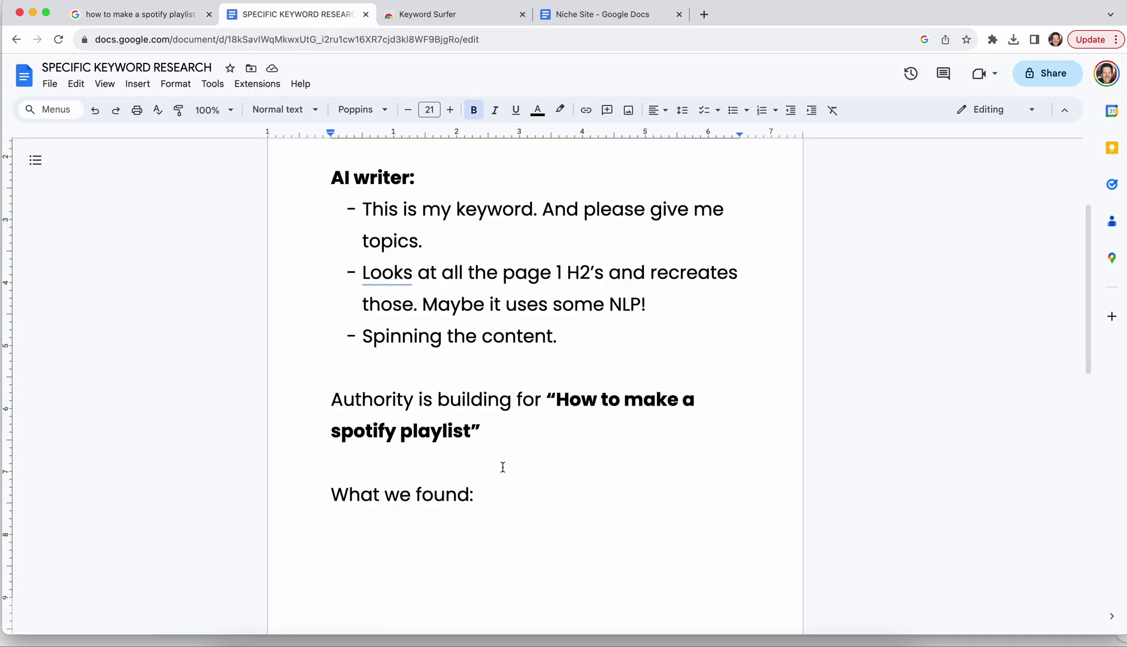
# Step: Type 'H2: How to make it public (1,200 volume)' below What we found, with 'H2:' and '1,200' bold
pyautogui.click(503, 491)
pyautogui.press('Return')
pyautogui.press('Return')
pyautogui.write('H2: ')
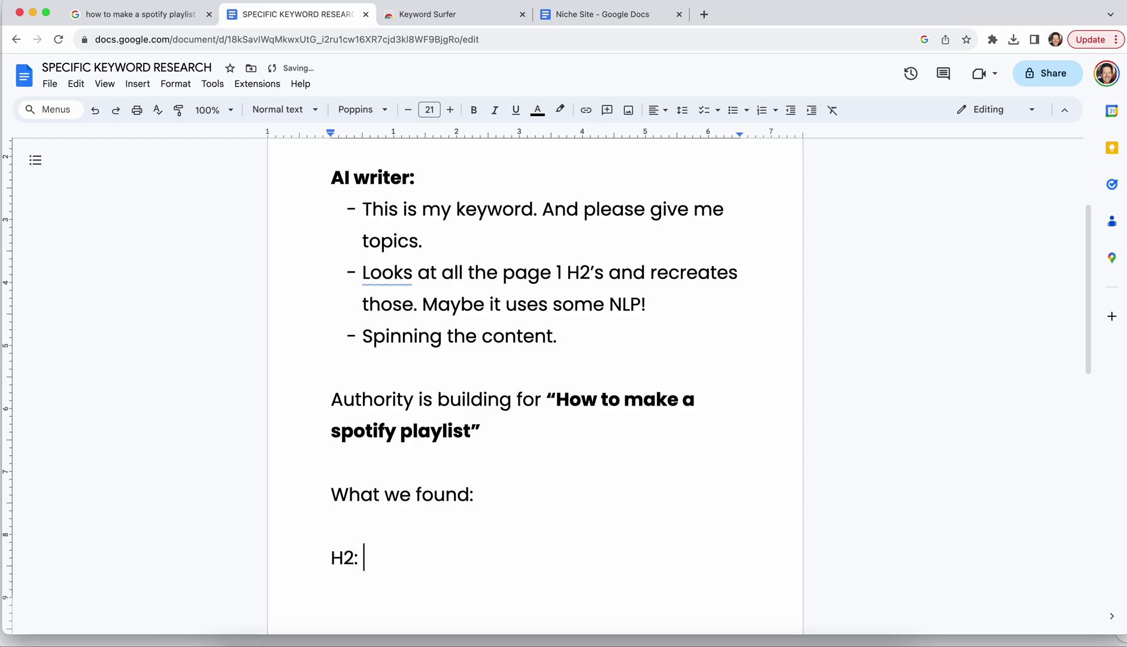
pyautogui.write('How to make it public ')
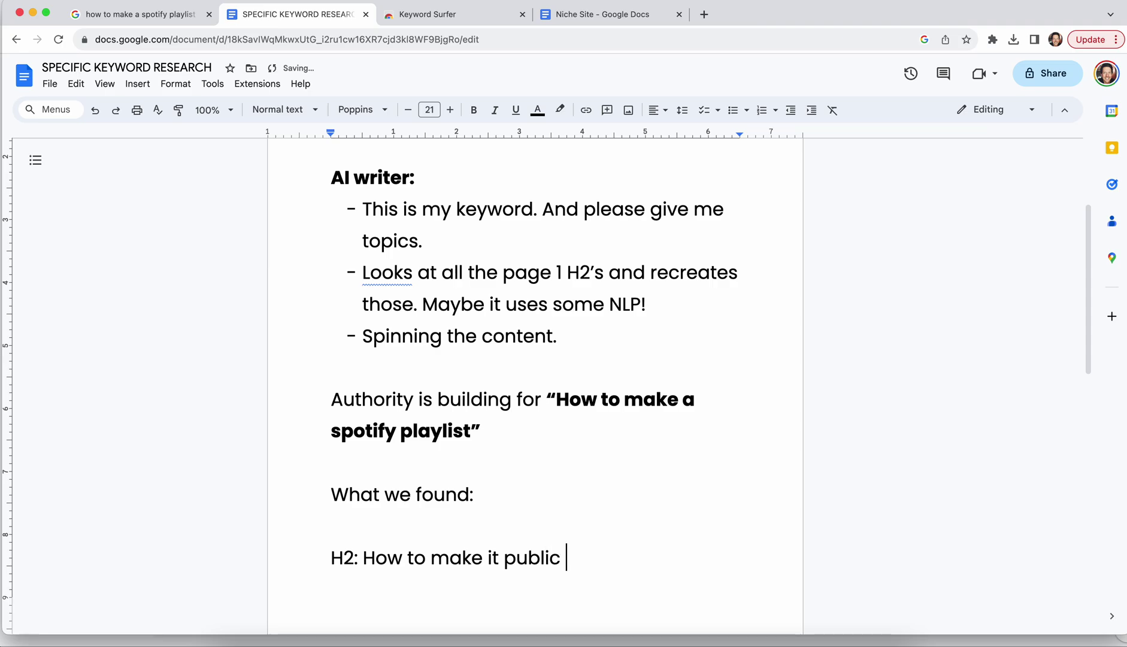
pyautogui.write('(1,200 volume)')
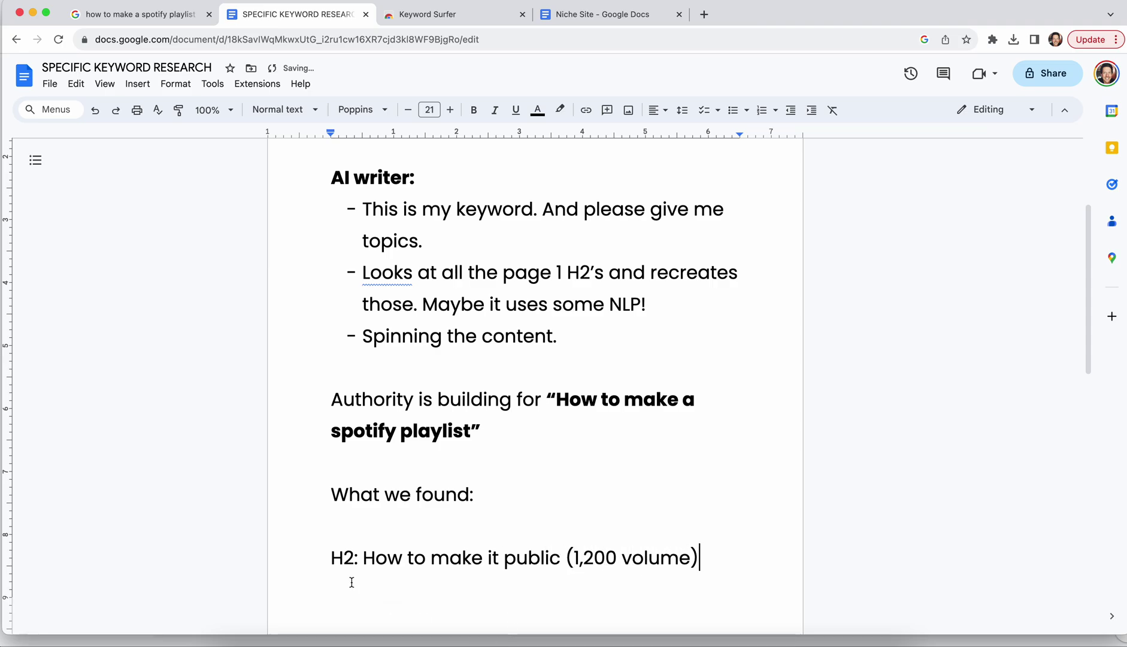
pyautogui.click(357, 559)
pyautogui.hotkey('shift', 'Home')
pyautogui.hotkey('ctrl', 'b')
pyautogui.moveTo(618, 560); pyautogui.dragTo(578, 561)
pyautogui.hotkey('ctrl', 'b')
# Step: Search 'how to make a spotify playlist private' to see its 260 monthly searches
pyautogui.click(184, 18)
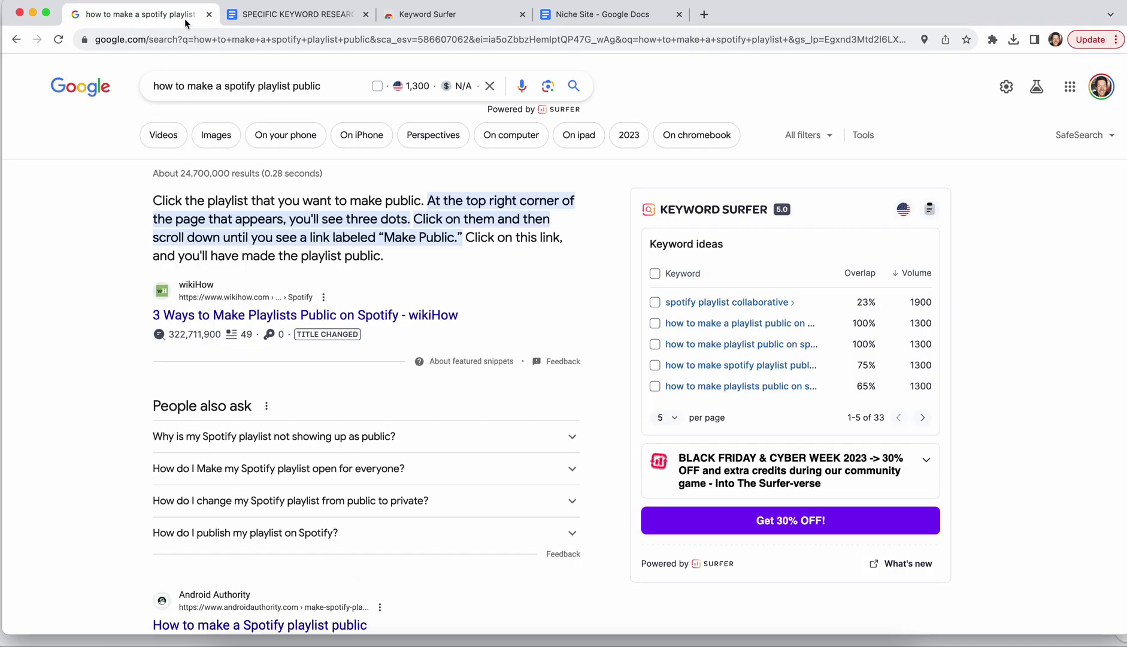
pyautogui.moveTo(329, 90); pyautogui.dragTo(293, 88)
pyautogui.press('BackSpace')
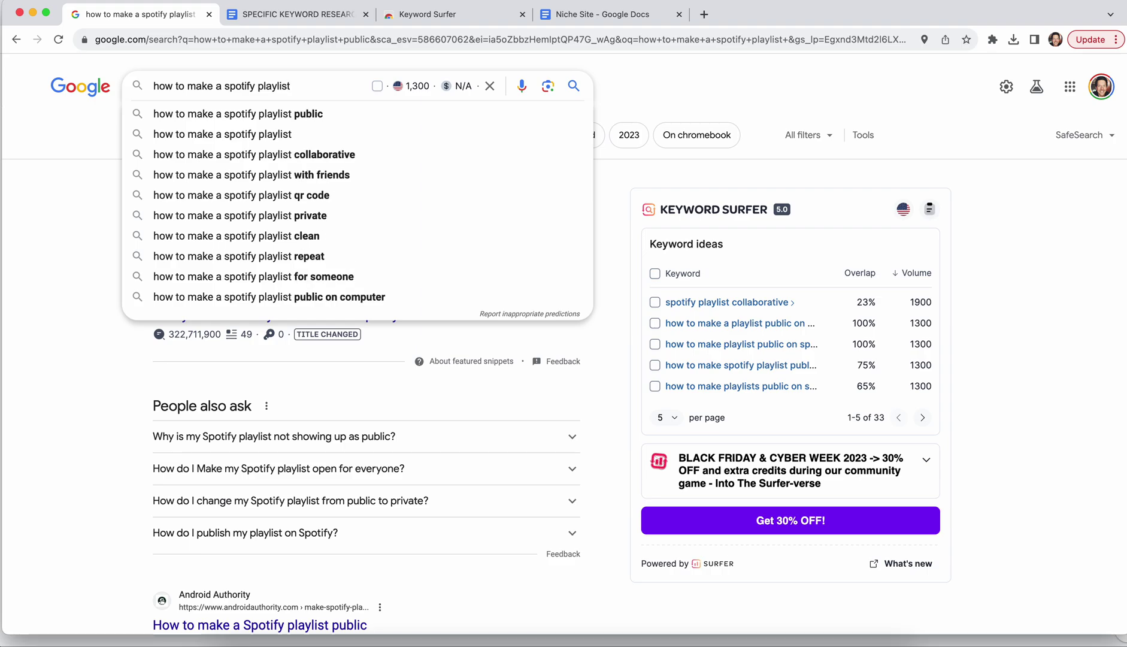
pyautogui.click(335, 213)
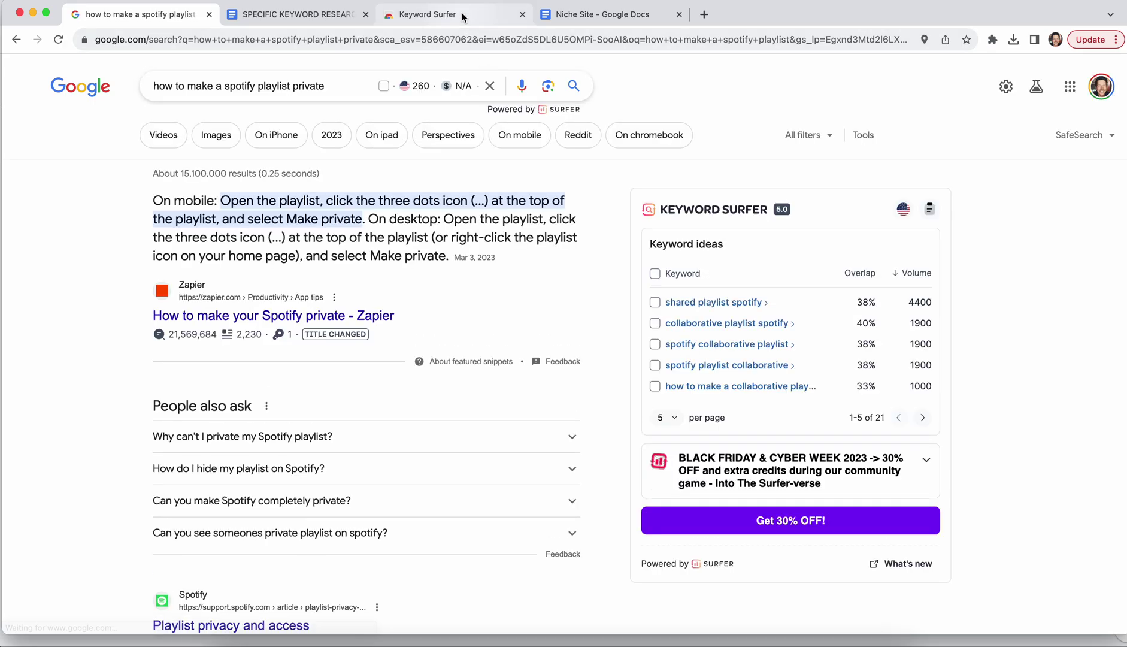
pyautogui.click(464, 17)
# Step: Push the 'What we found:' section onto the next page
pyautogui.click(302, 18)
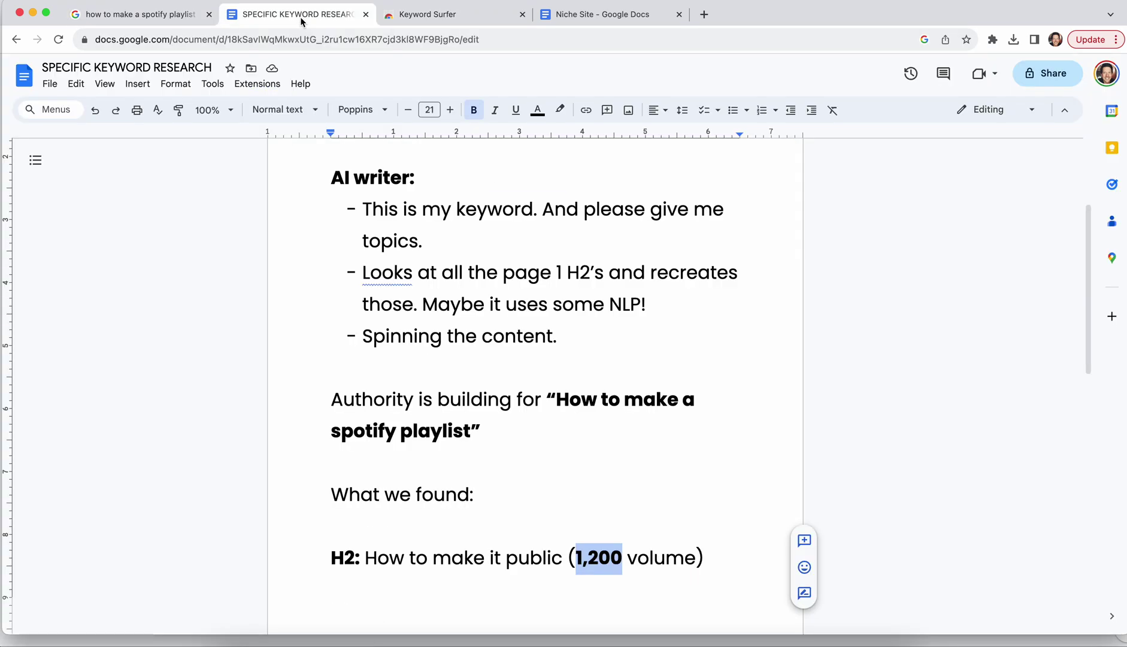
pyautogui.scroll(-3, 526, 350)
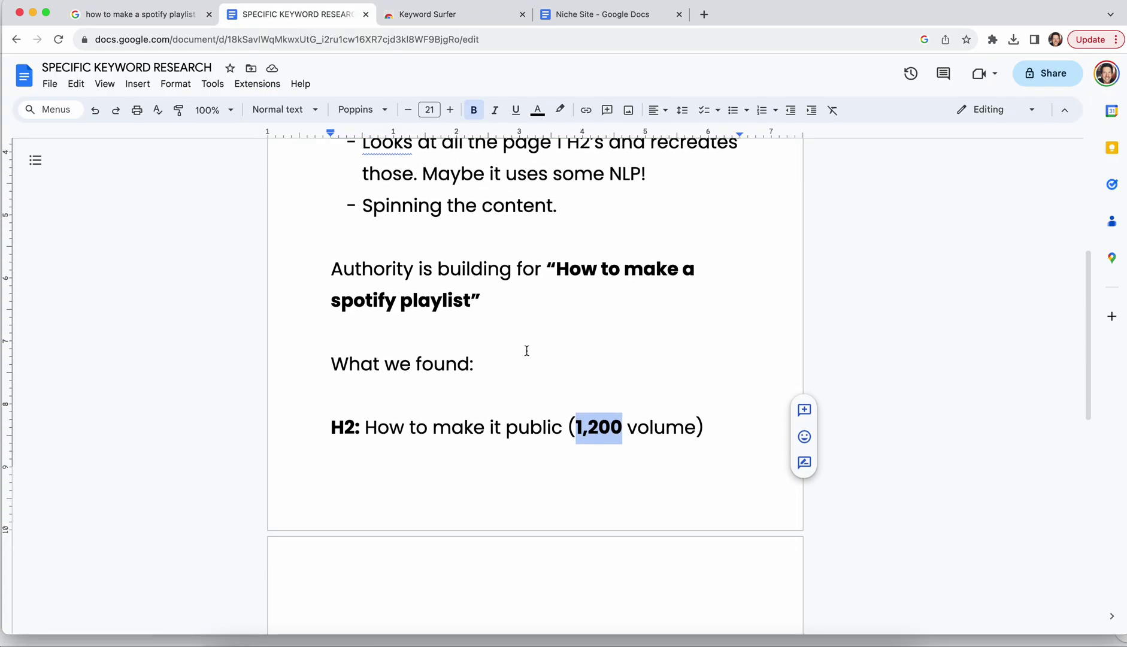
pyautogui.click(515, 381)
pyautogui.doubleClick(485, 335)
pyautogui.press('Return')
pyautogui.press('Return')
pyautogui.press('Return')
pyautogui.press('Return')
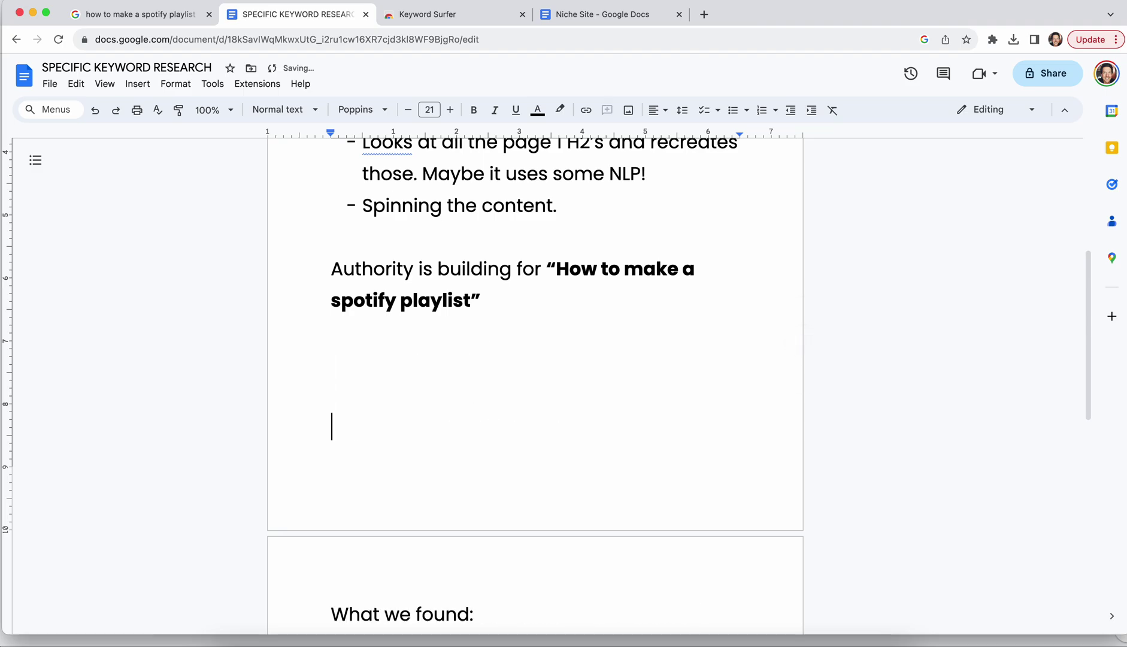
pyautogui.scroll(-3, 498, 360)
# Step: Add 'H2: How to make it private (260 volume)' with 'H2:' and '260' in bold
pyautogui.click(719, 483)
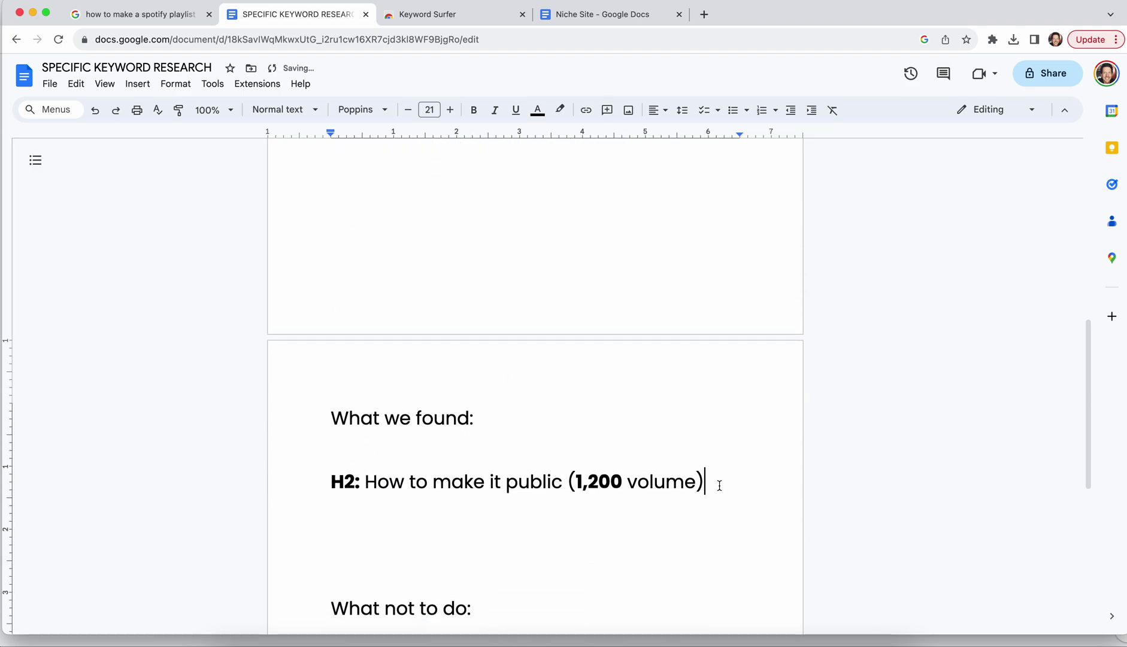
pyautogui.press('Return')
pyautogui.write('H2: How to mak')
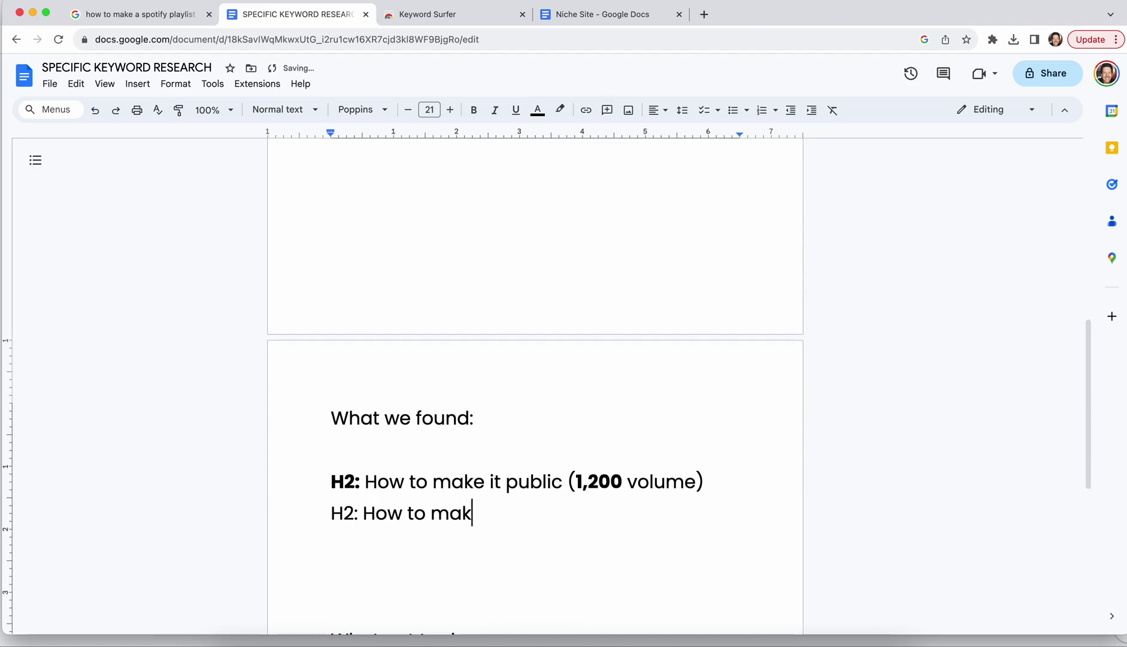
pyautogui.write('e it private (2')
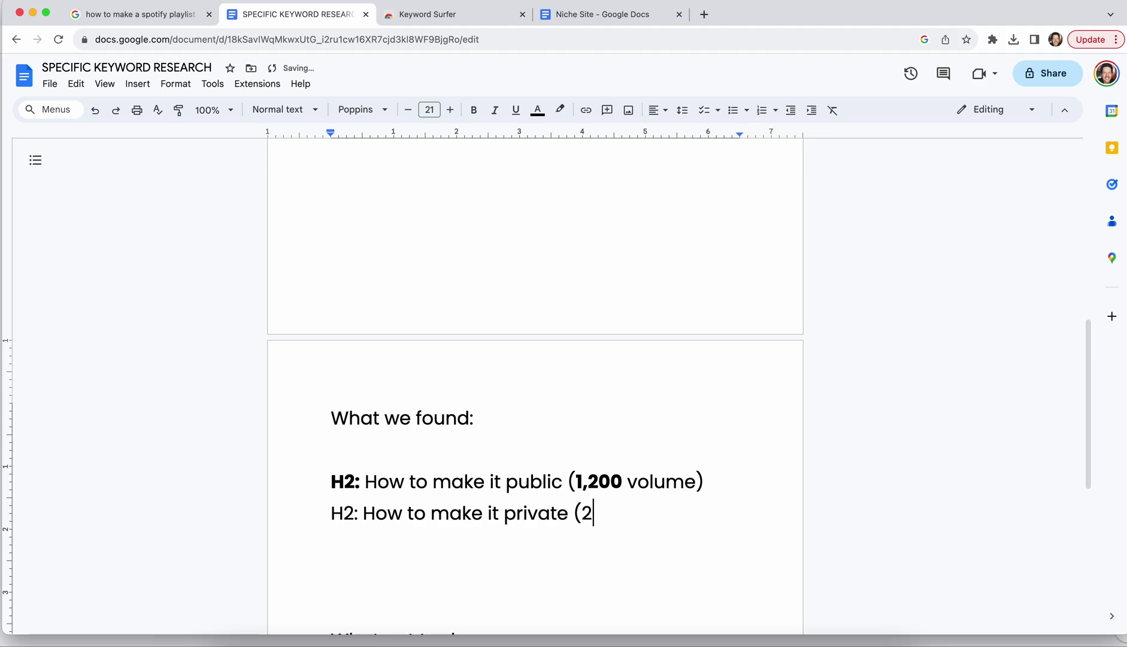
pyautogui.write('60 volume)')
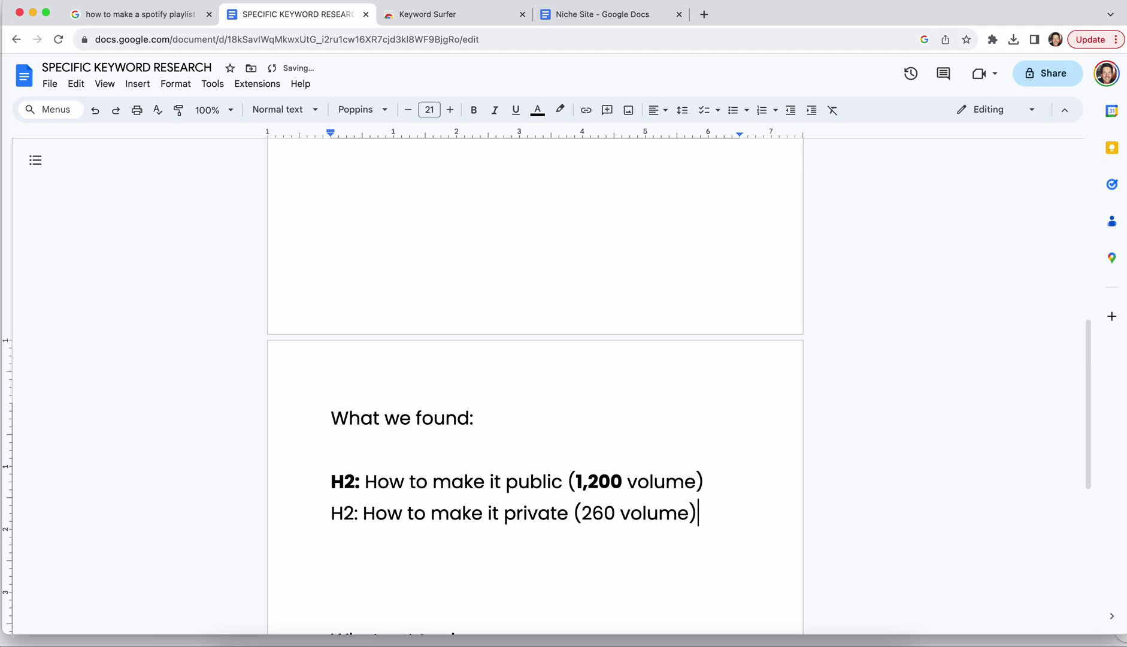
pyautogui.moveTo(360, 513); pyautogui.dragTo(330, 512)
pyautogui.press('cmd+b')
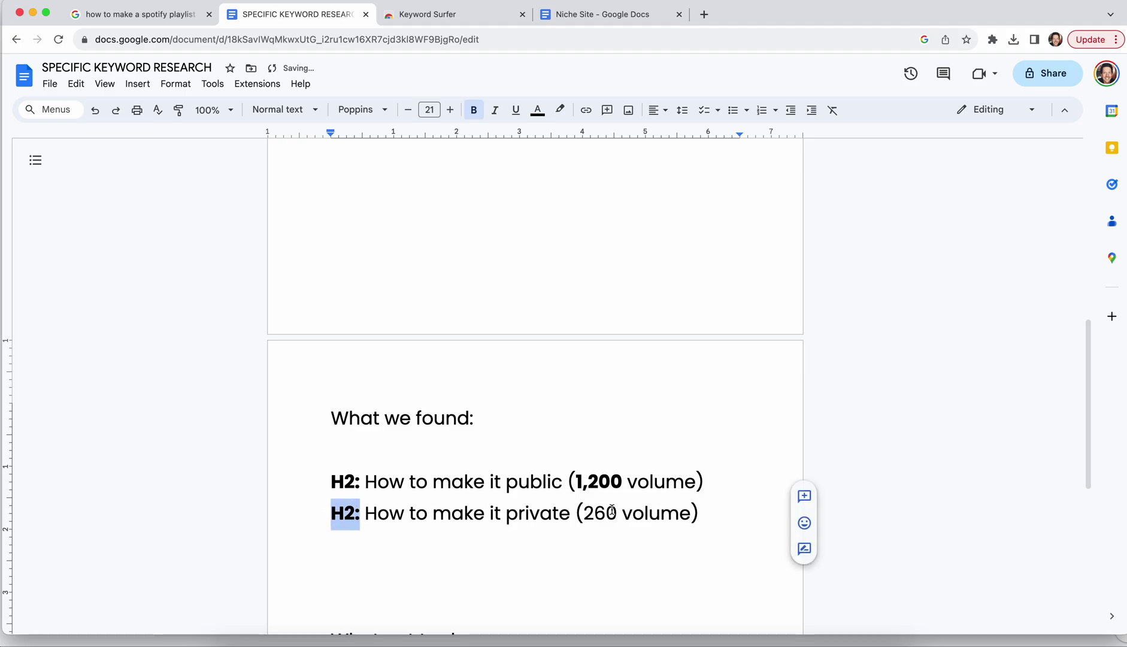
pyautogui.moveTo(614, 521); pyautogui.dragTo(582, 519)
pyautogui.press('cmd+b')
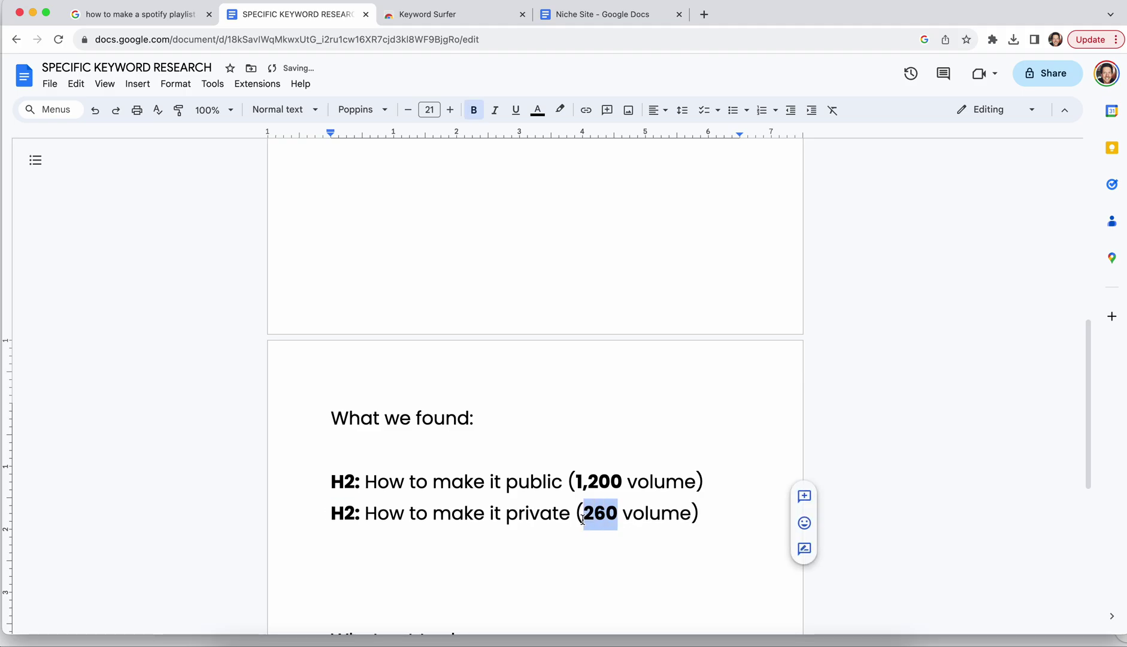
pyautogui.click(658, 517)
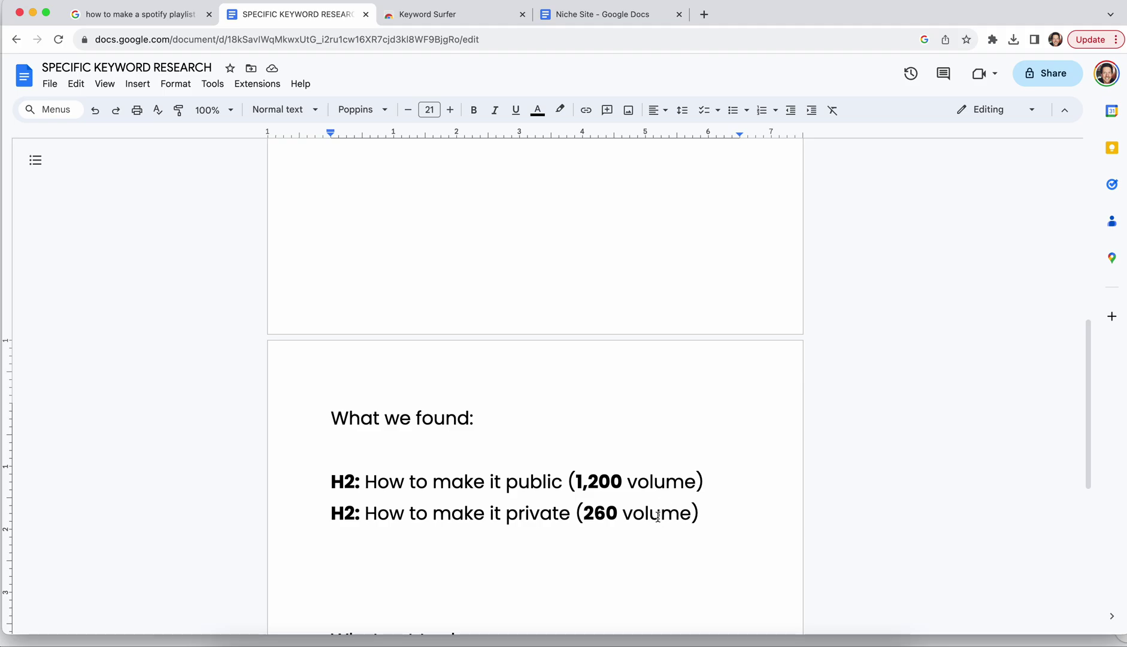
pyautogui.scroll(10, 677, 470)
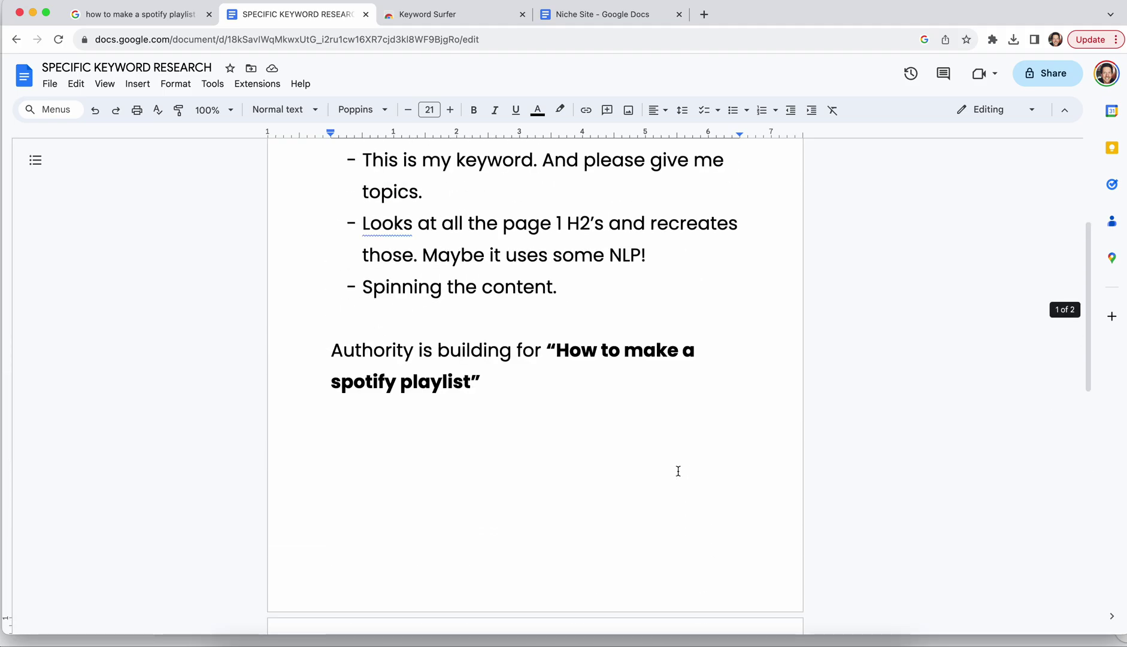
pyautogui.moveTo(518, 376); pyautogui.dragTo(547, 349)
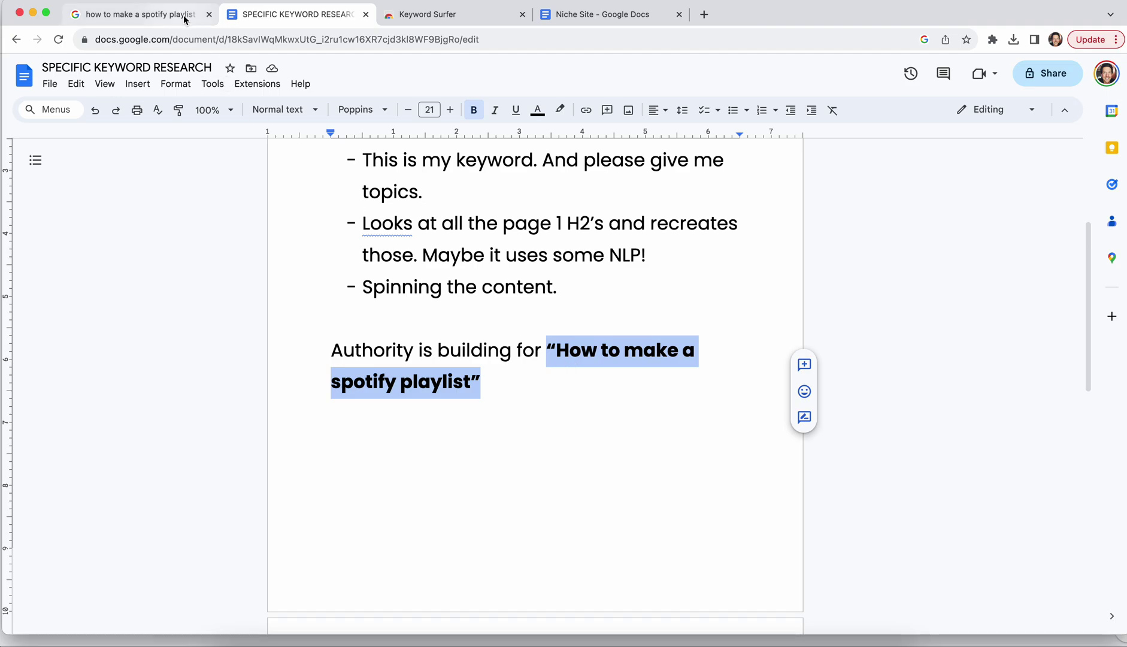
pyautogui.click(551, 381)
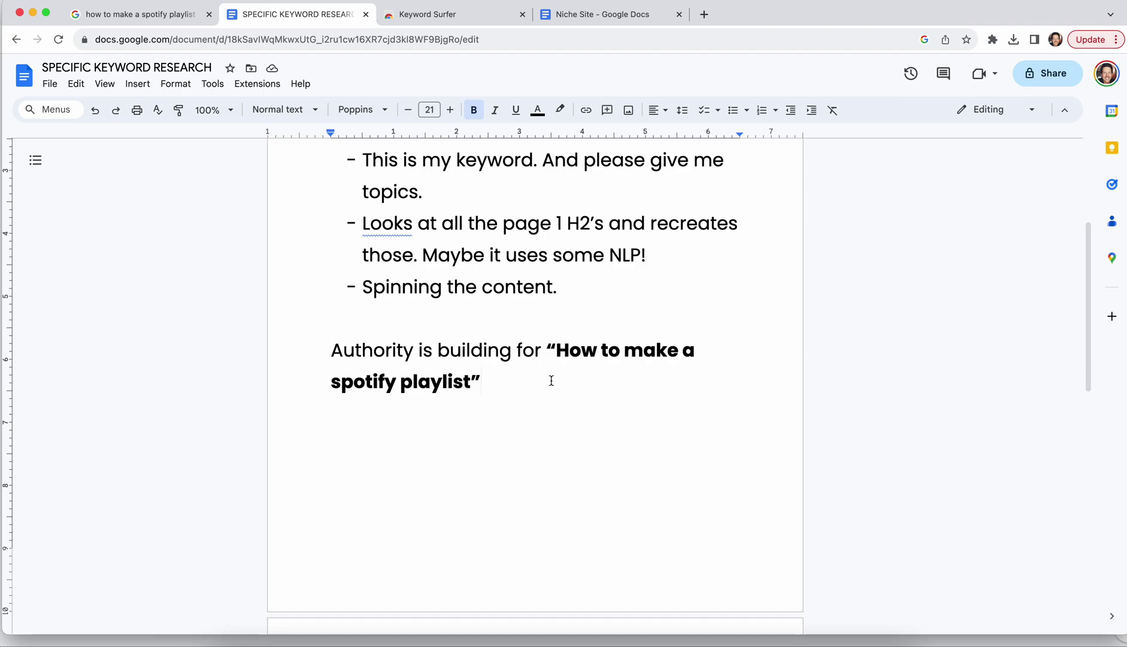
pyautogui.scroll(-7, 551, 380)
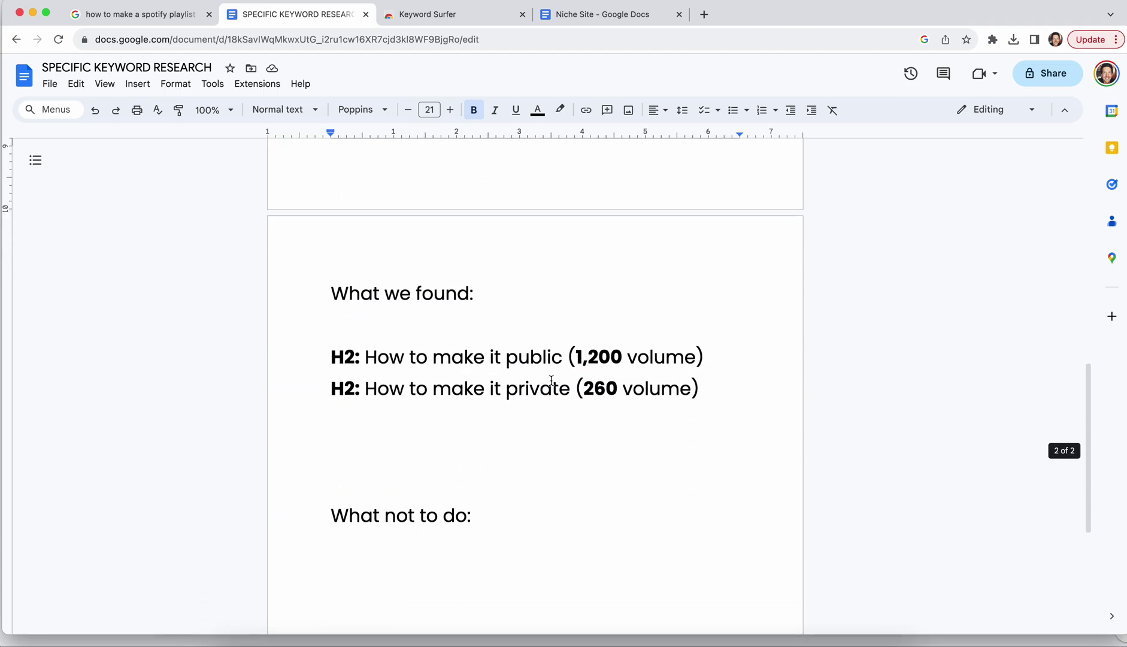
# Step: Review the public and private H2 lines, selecting the 1,200 figure and 'make it public' text
pyautogui.click(713, 396)
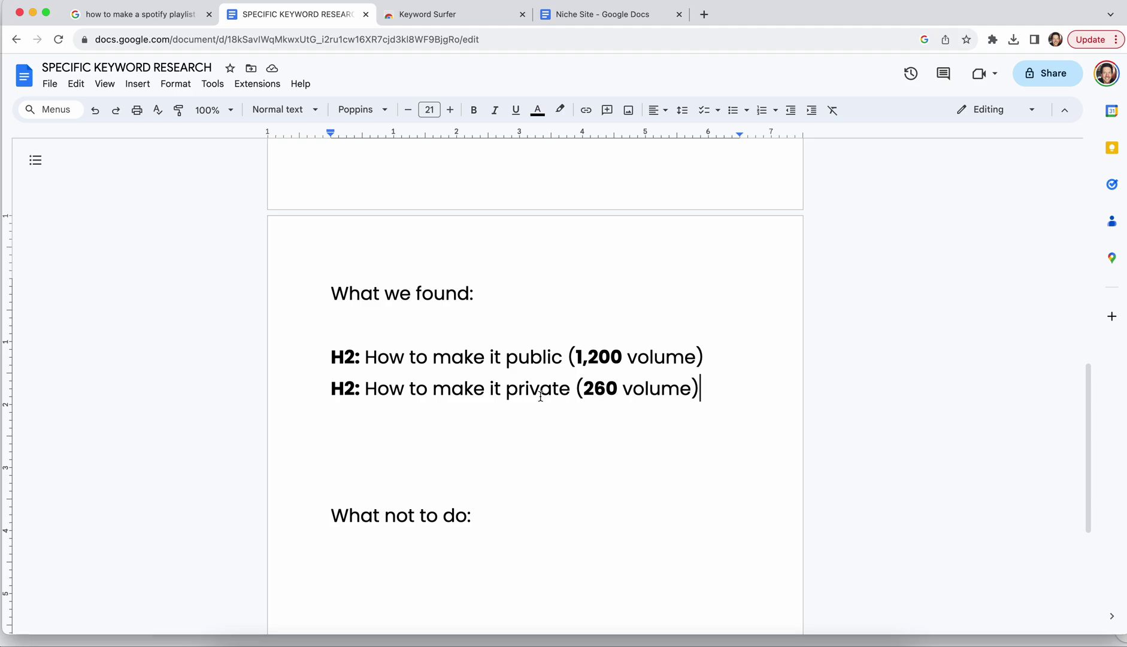
pyautogui.click(617, 357)
pyautogui.doubleClick(616, 358)
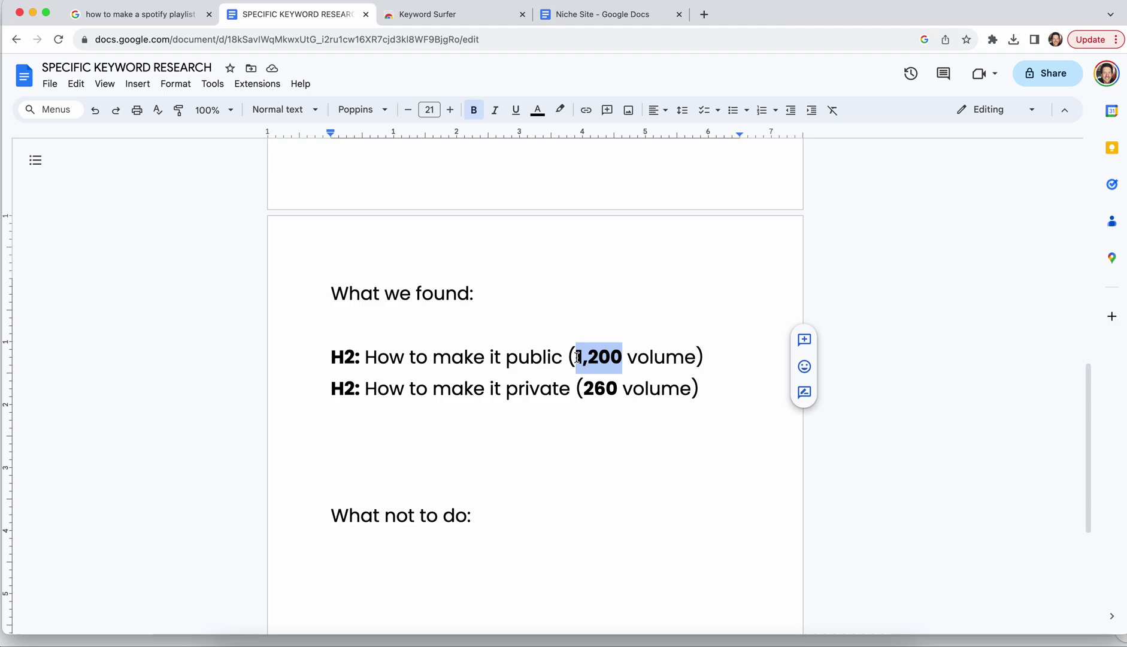
pyautogui.moveTo(563, 358); pyautogui.dragTo(378, 357)
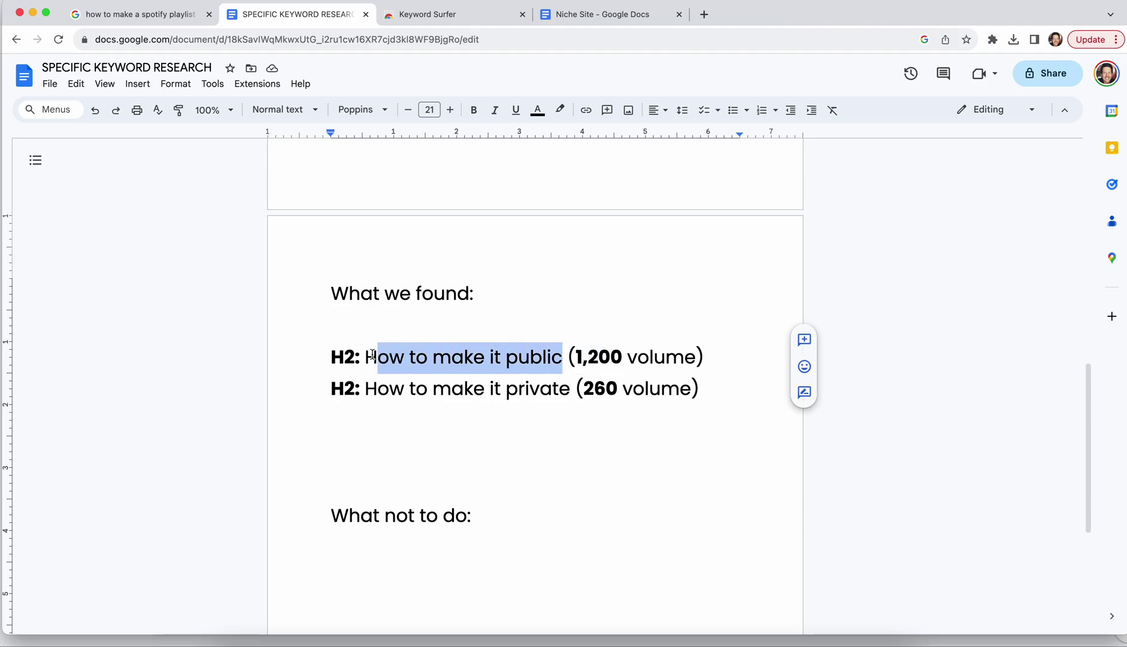
pyautogui.click(489, 411)
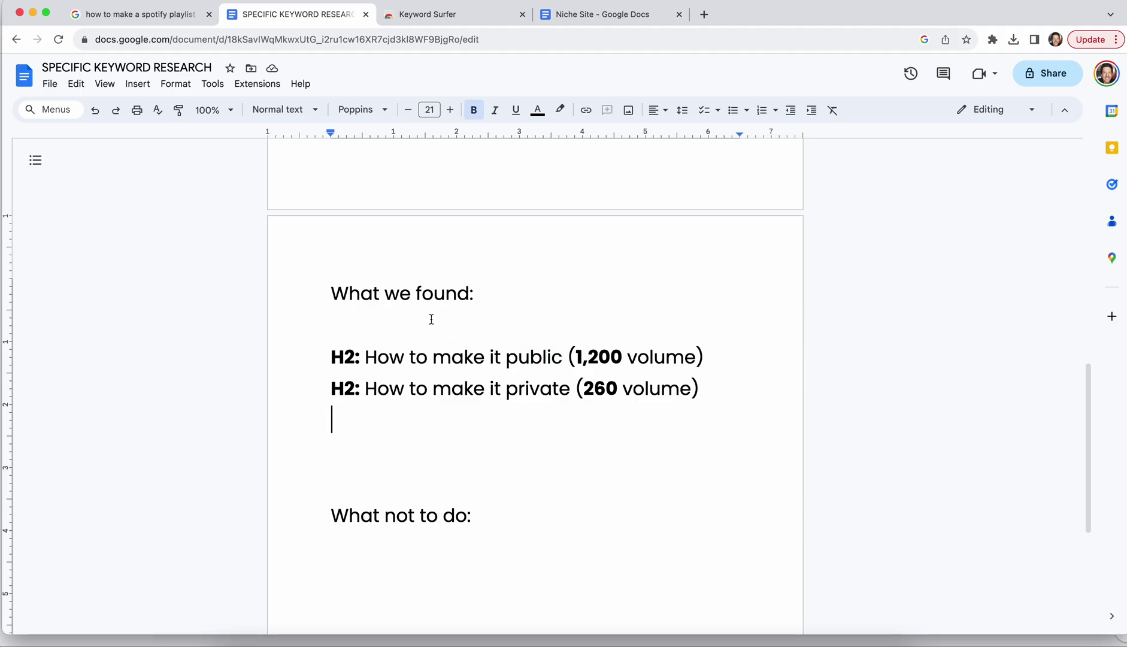
# Step: Search 'how to make a spotify playlist collaborative' and scroll through its results
pyautogui.click(168, 17)
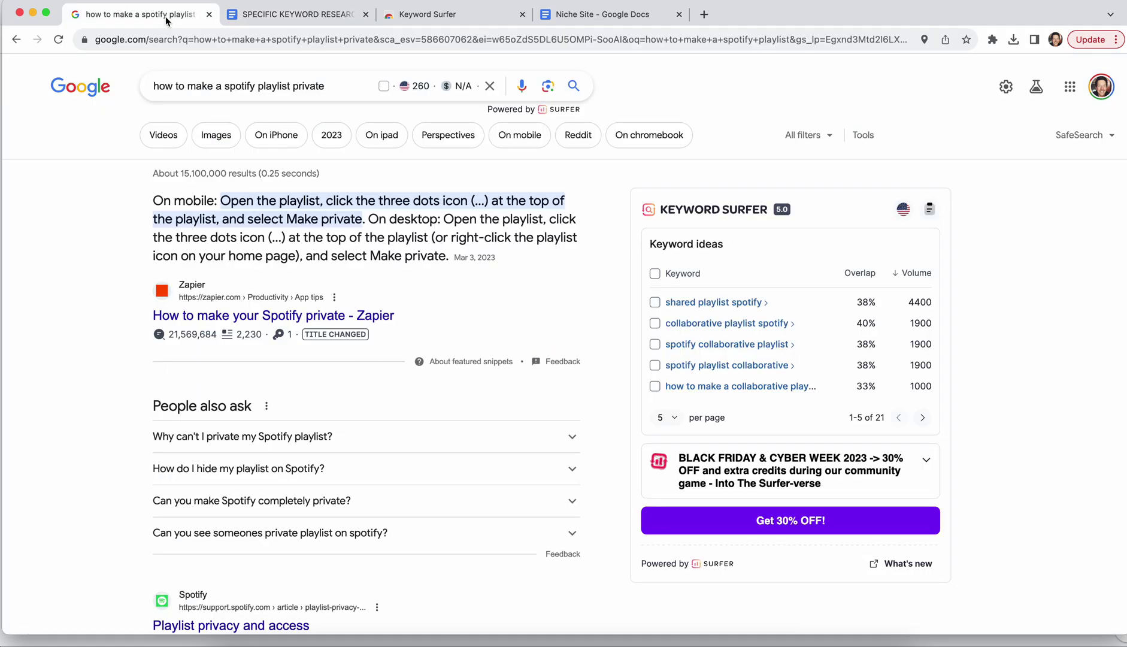
pyautogui.doubleClick(303, 86)
pyautogui.press('BackSpace')
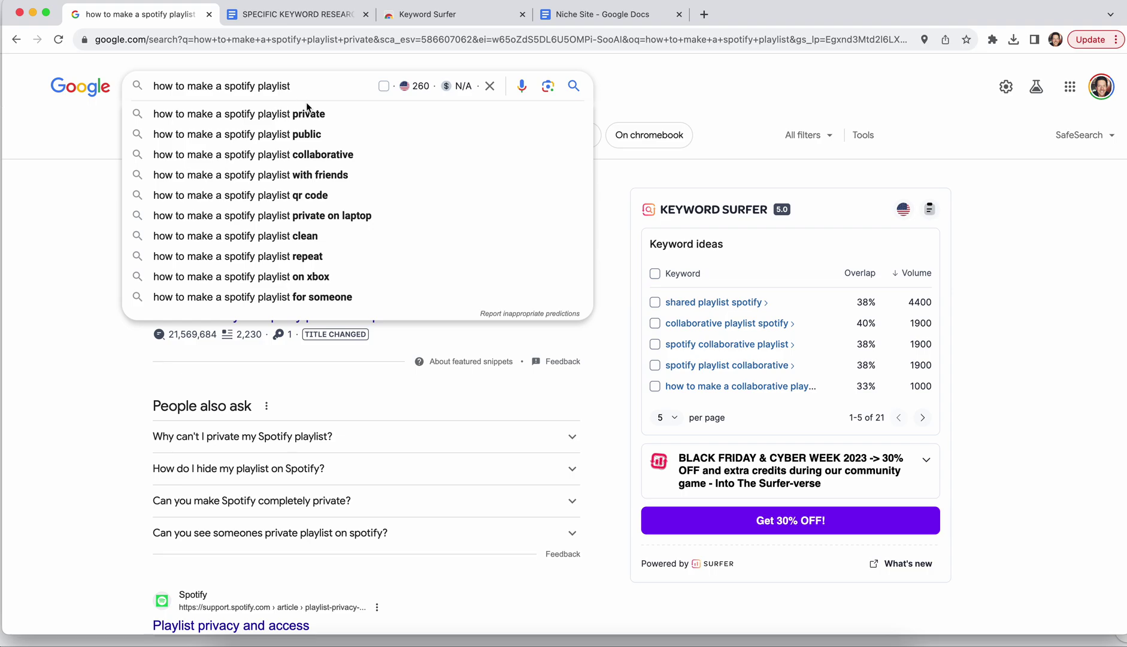
pyautogui.click(341, 155)
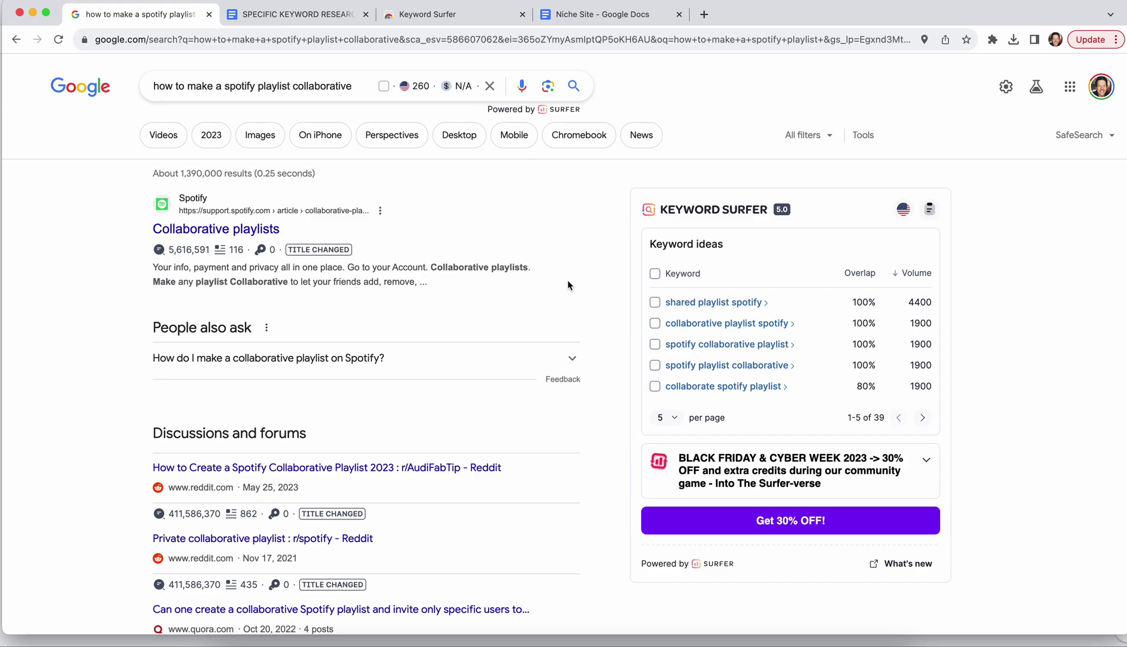
pyautogui.scroll(-9, 568, 285)
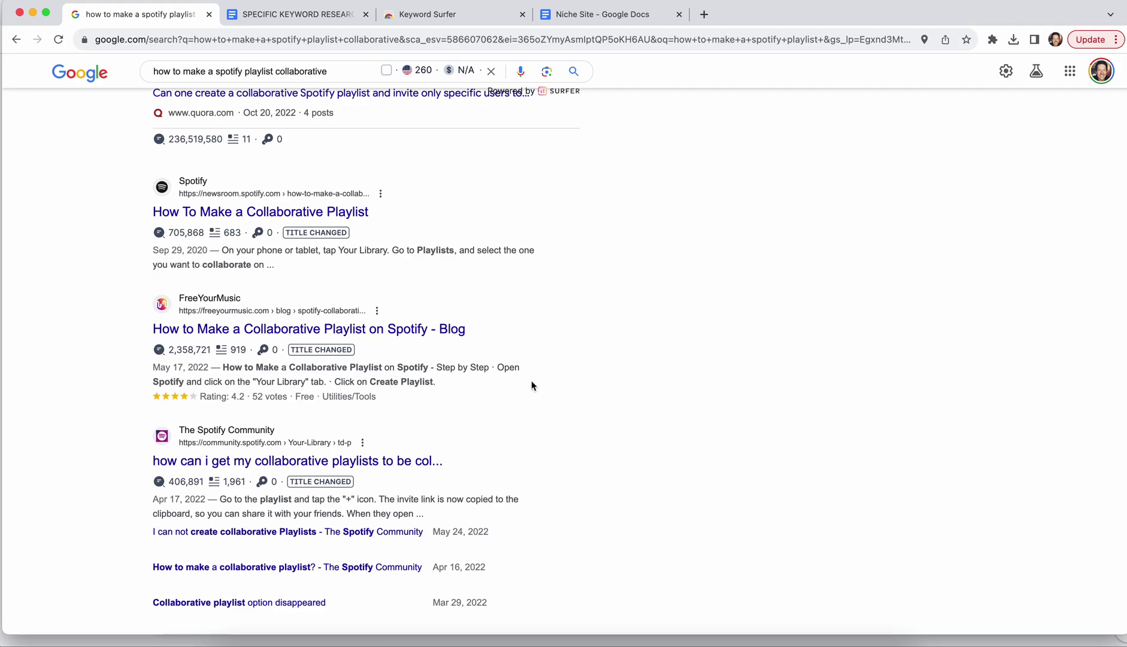
pyautogui.scroll(-2, 531, 382)
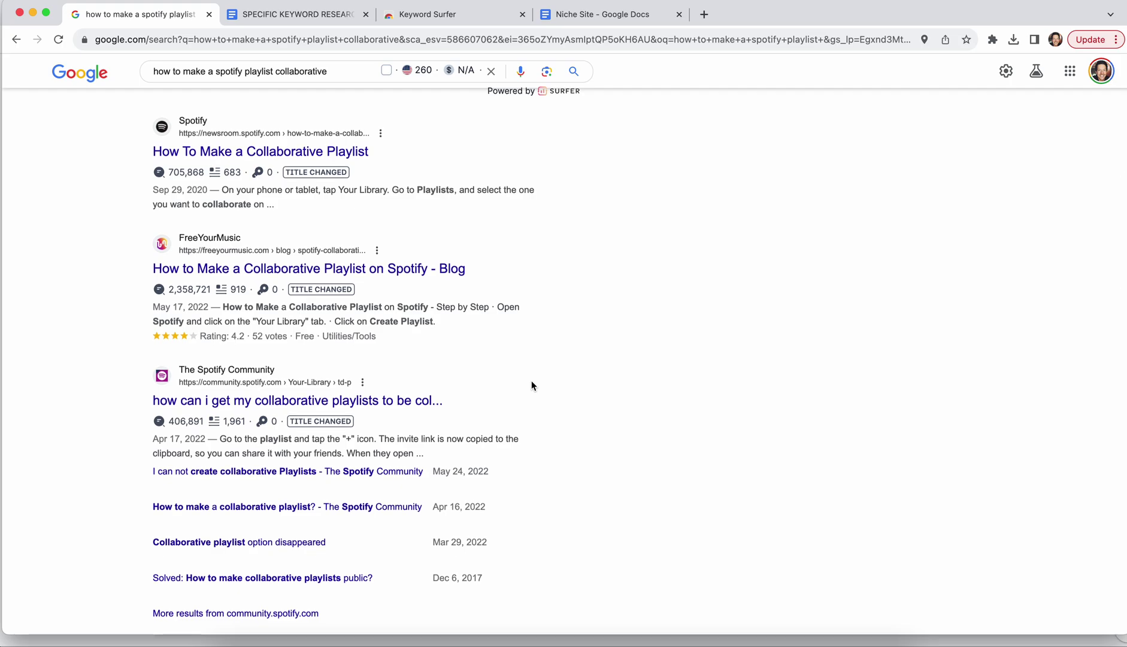
# Step: Type 'H2: How to make it collaborative (260 volume)' with 'H2:' and '260' in bold
pyautogui.click(296, 17)
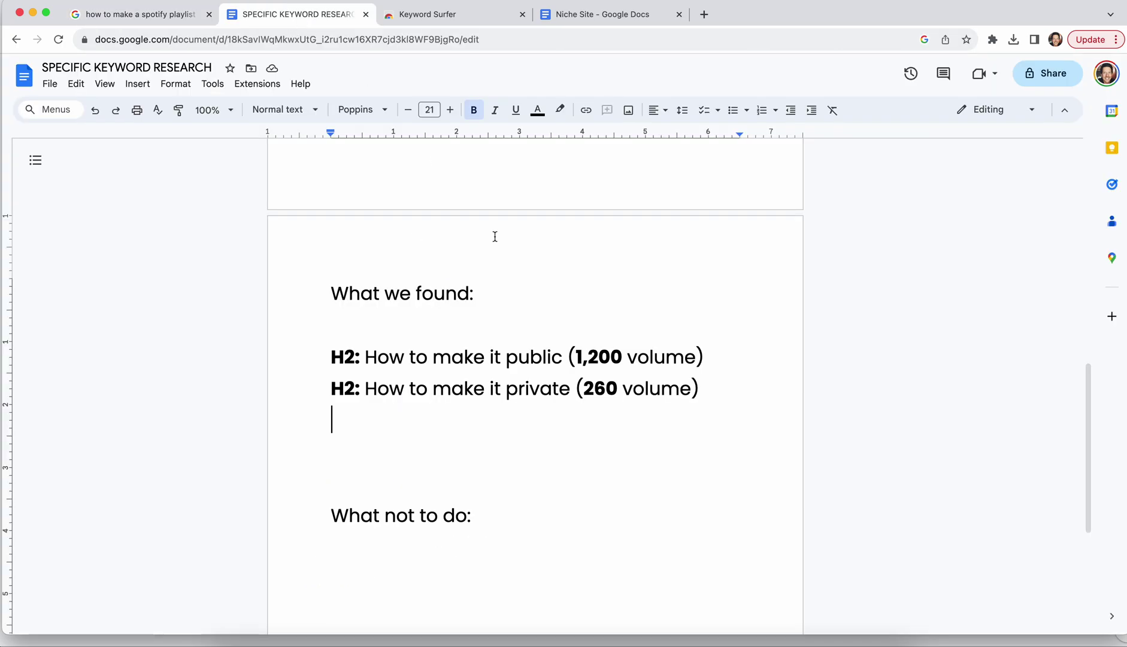
pyautogui.write('H2:')
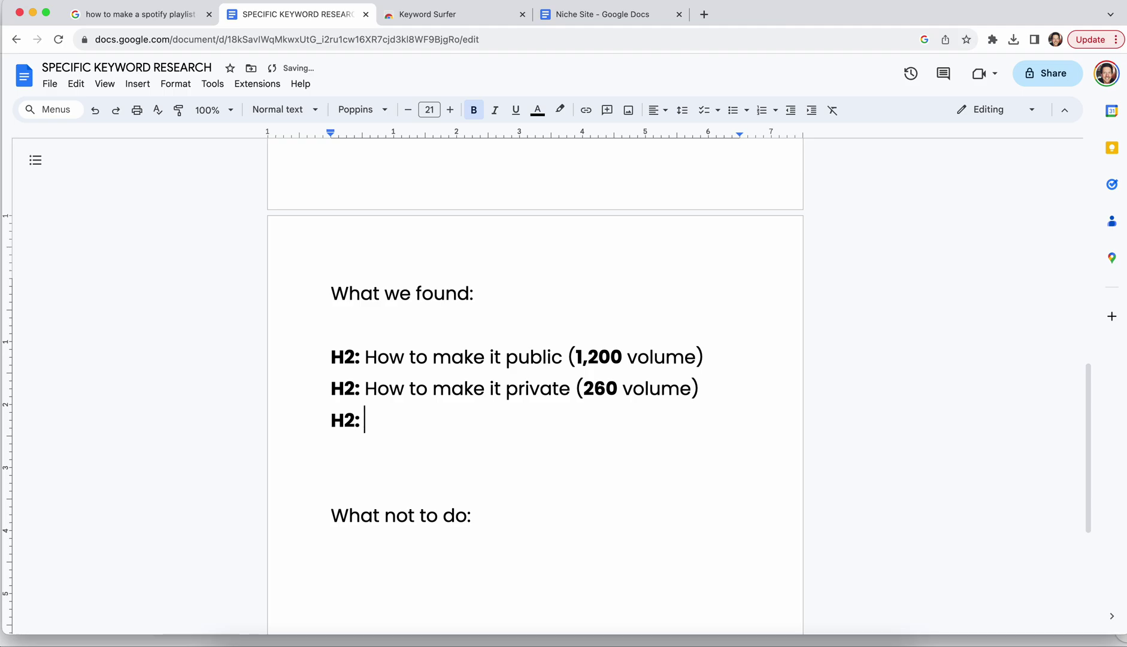
pyautogui.hotkey('ctrl', 'b')
pyautogui.write('How to make')
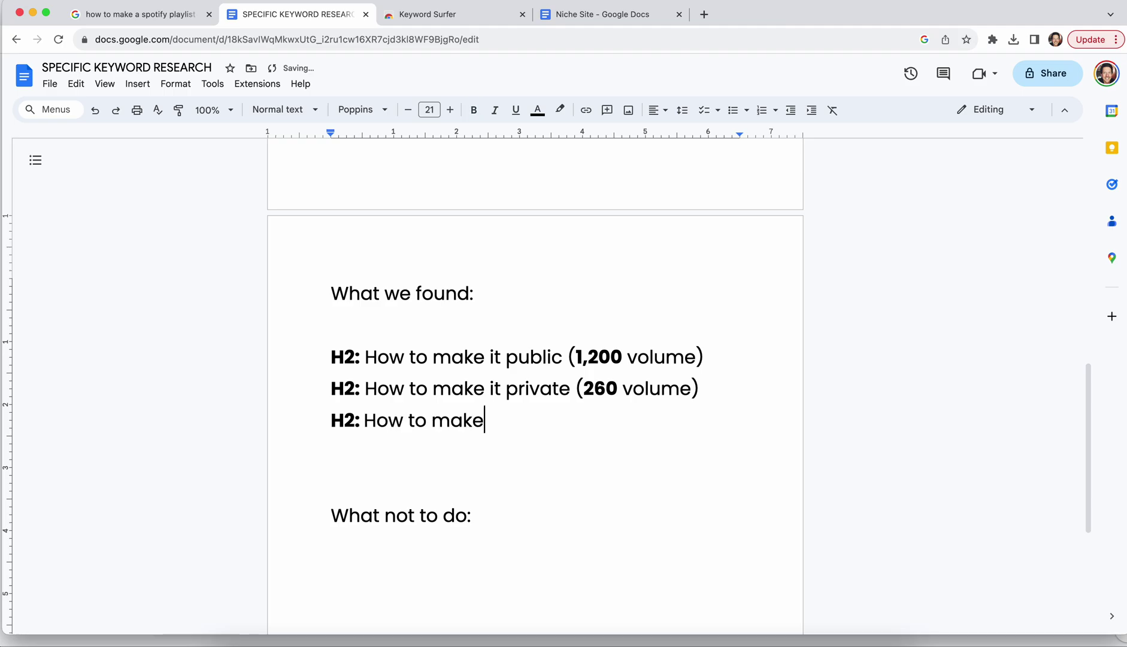
pyautogui.write(' it collaborative ')
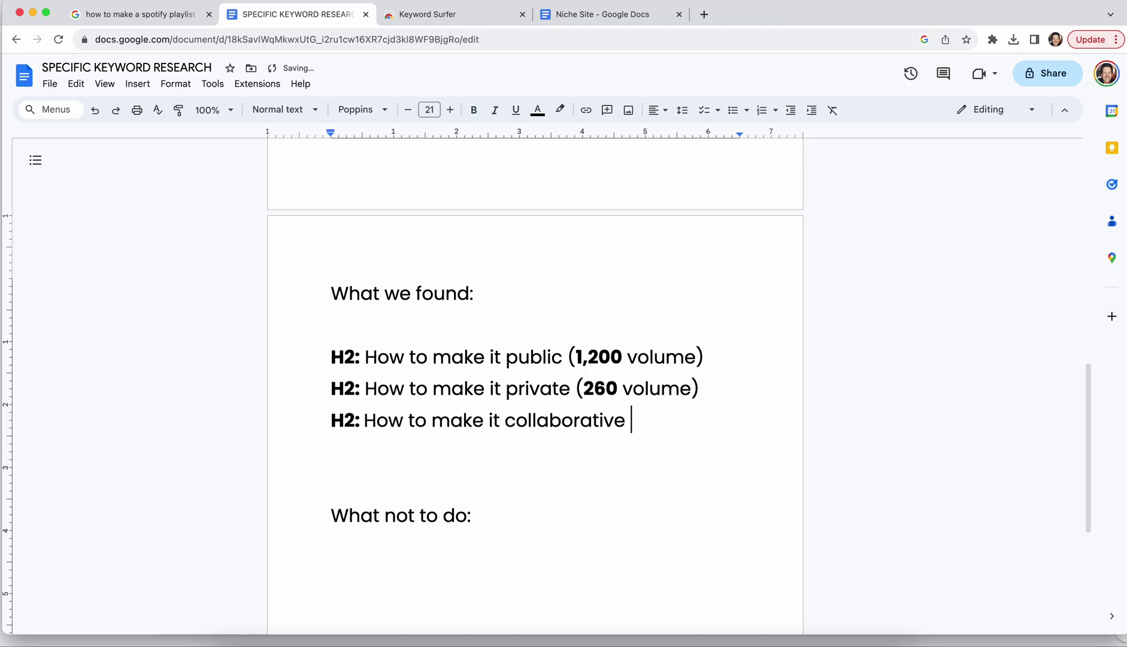
pyautogui.write('(260 volume)')
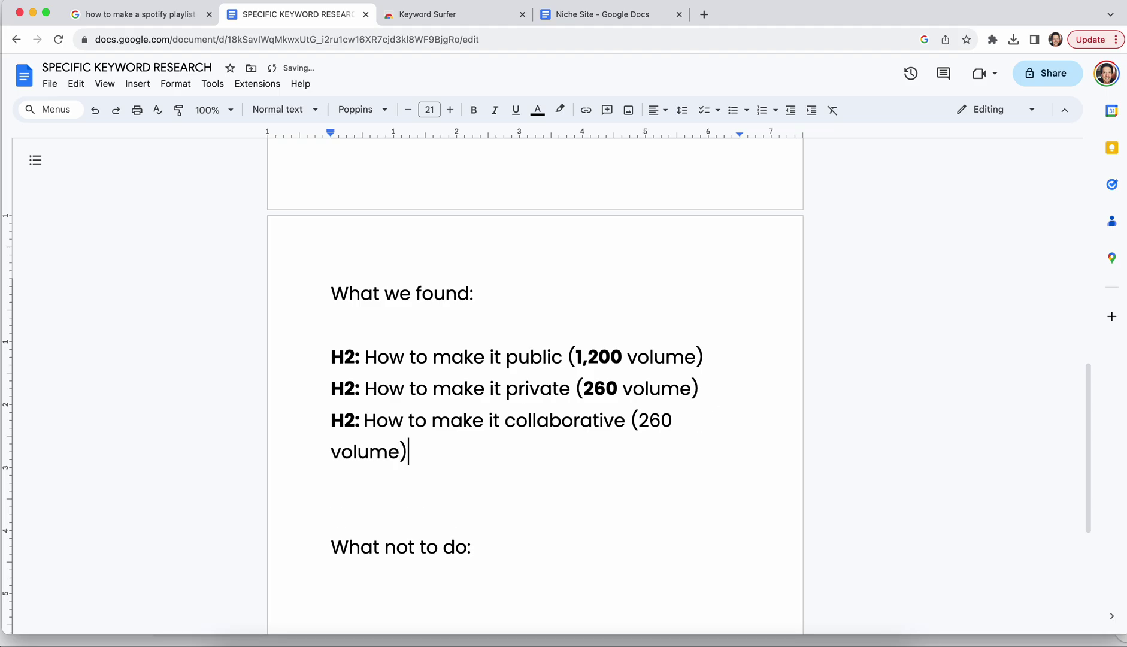
pyautogui.click(181, 15)
pyautogui.click(254, 12)
pyautogui.moveTo(673, 421); pyautogui.dragTo(638, 422)
pyautogui.hotkey('ctrl', 'b')
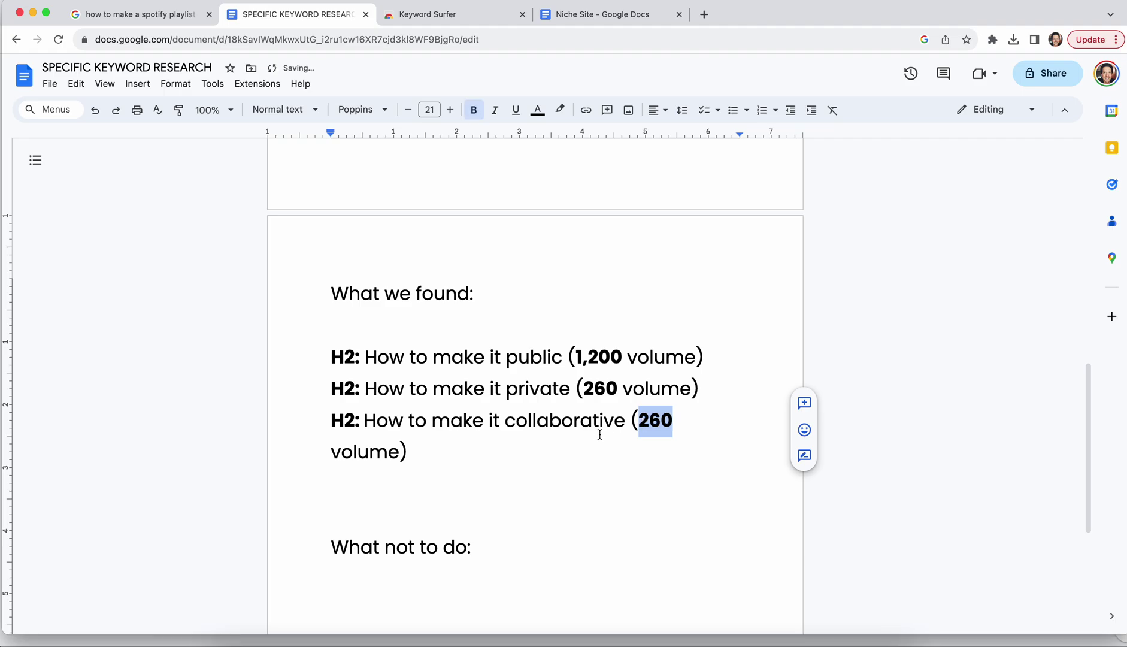
pyautogui.click(593, 426)
pyautogui.click(586, 443)
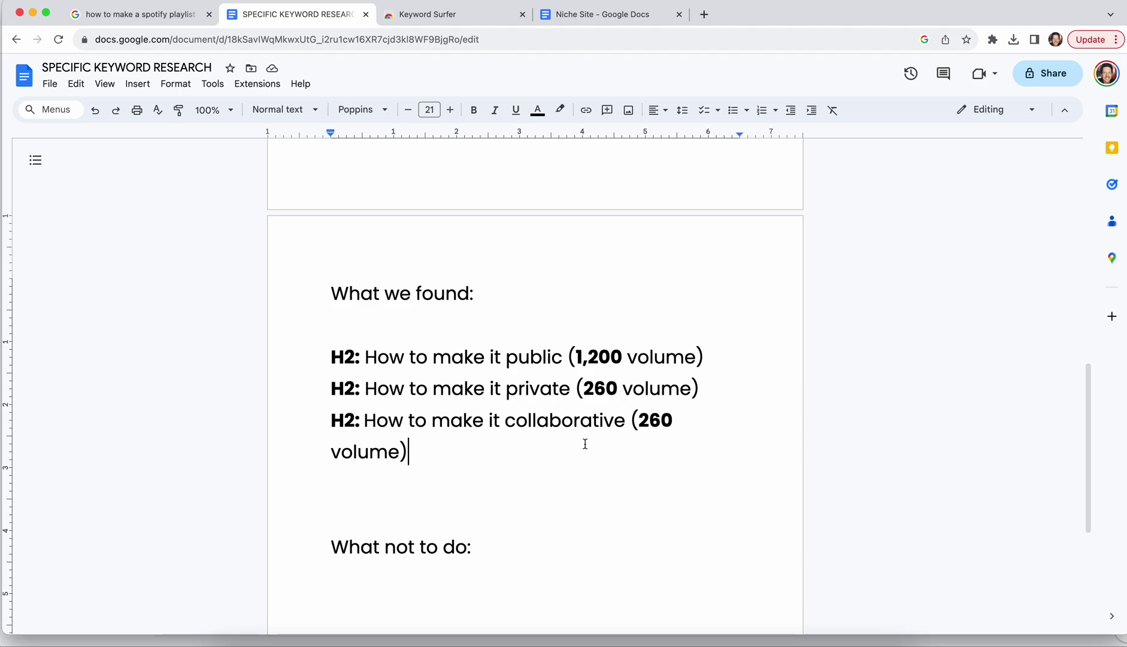
# Step: Remove 'collaborative' from the playlist query and search the 'offline sync' suggestion instead
pyautogui.click(176, 16)
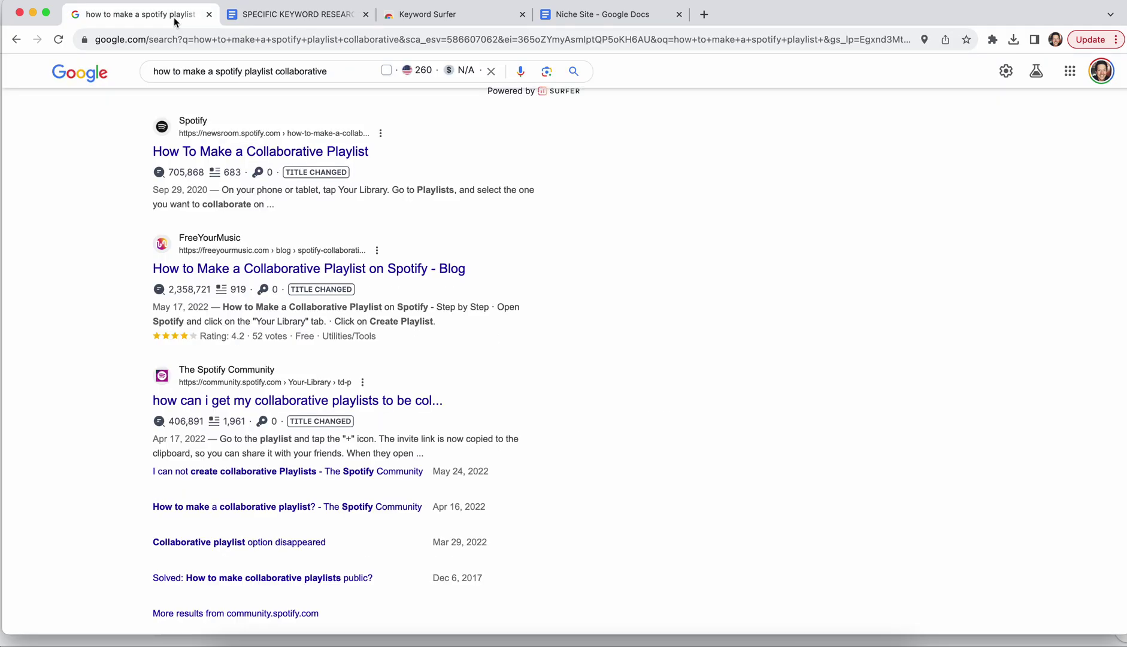
pyautogui.moveTo(334, 69); pyautogui.dragTo(274, 71)
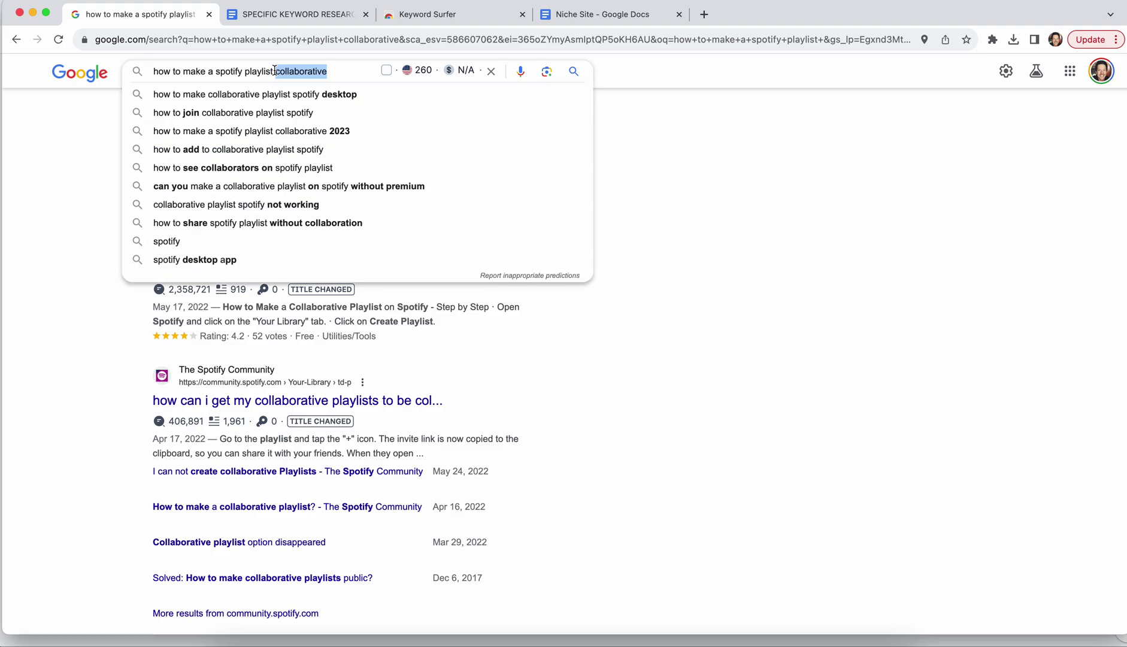
pyautogui.press('BackSpace')
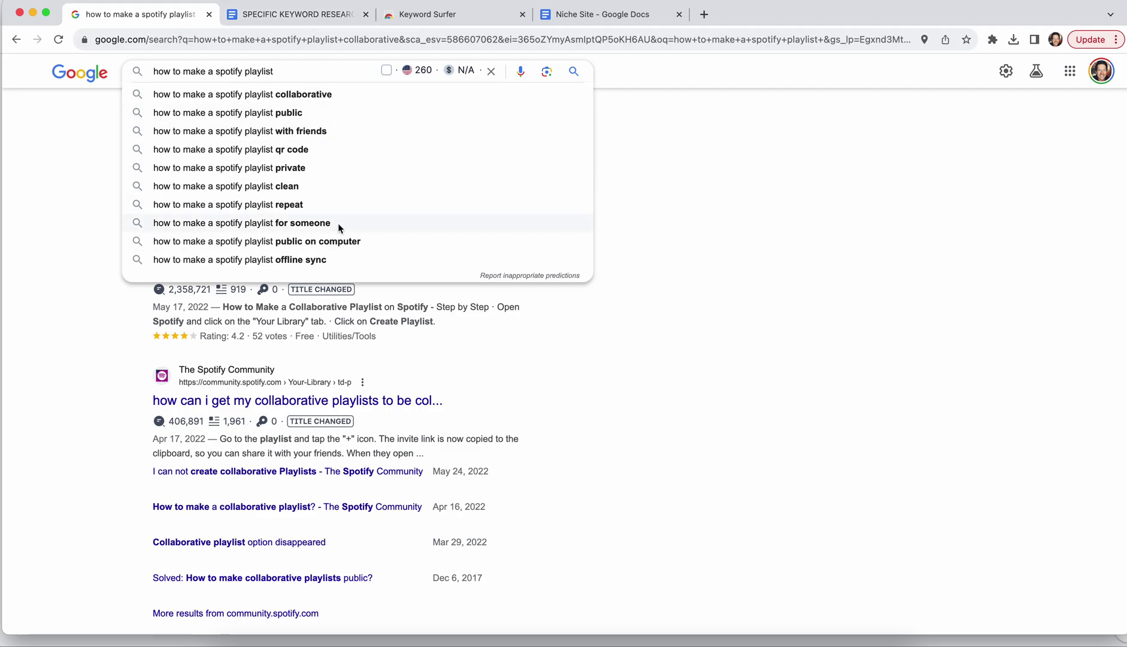
pyautogui.click(343, 259)
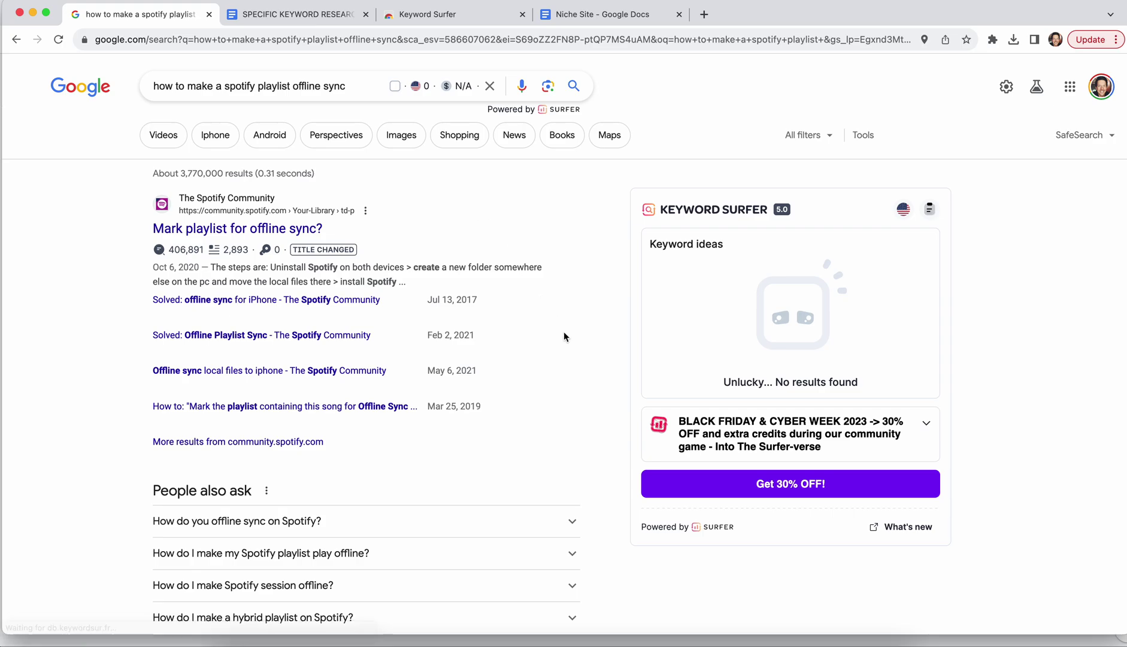
# Step: Confirm the offline sync variant shows 0 monthly US searches, then go back to the keyword document
pyautogui.scroll(-1, 563, 336)
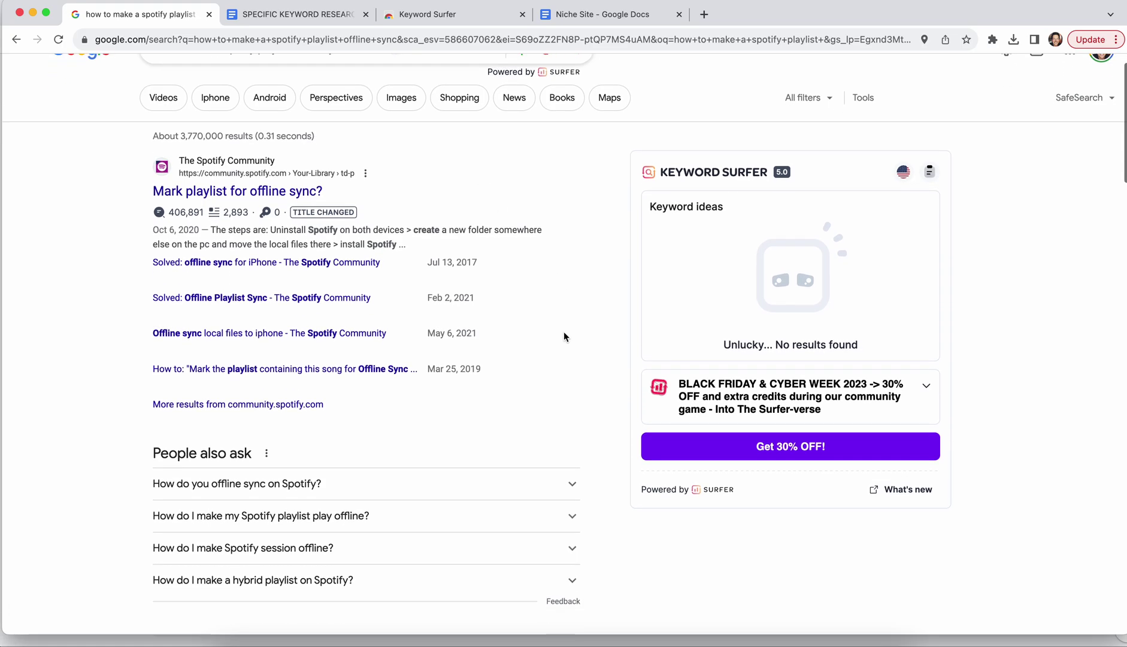
pyautogui.click(321, 20)
pyautogui.click(149, 14)
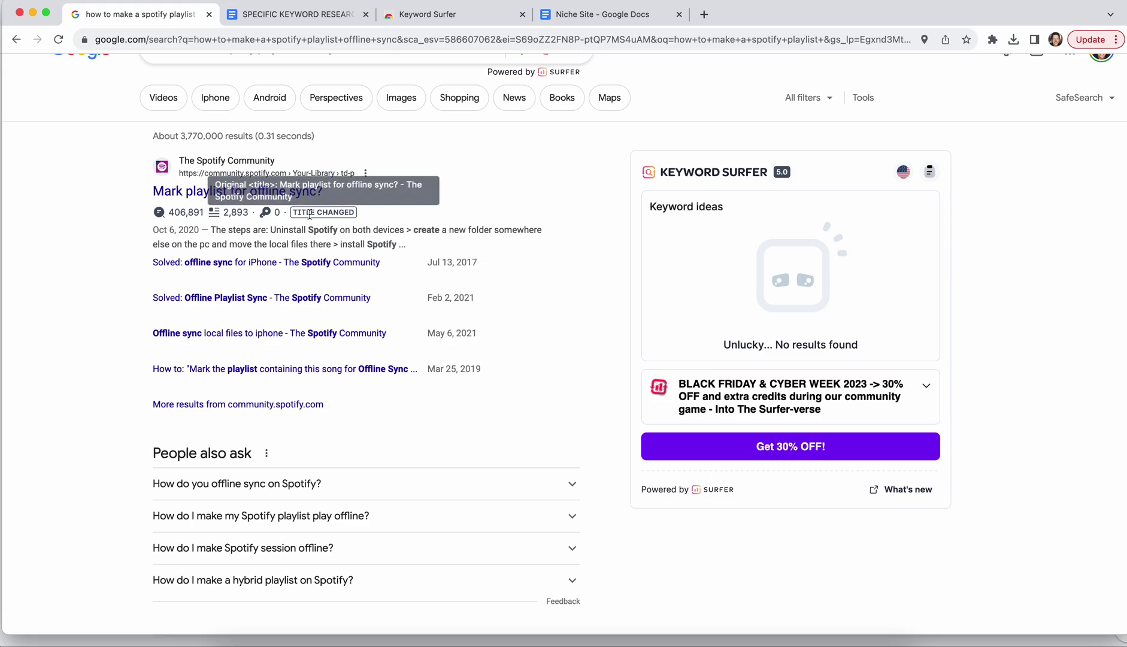
pyautogui.scroll(1, 403, 294)
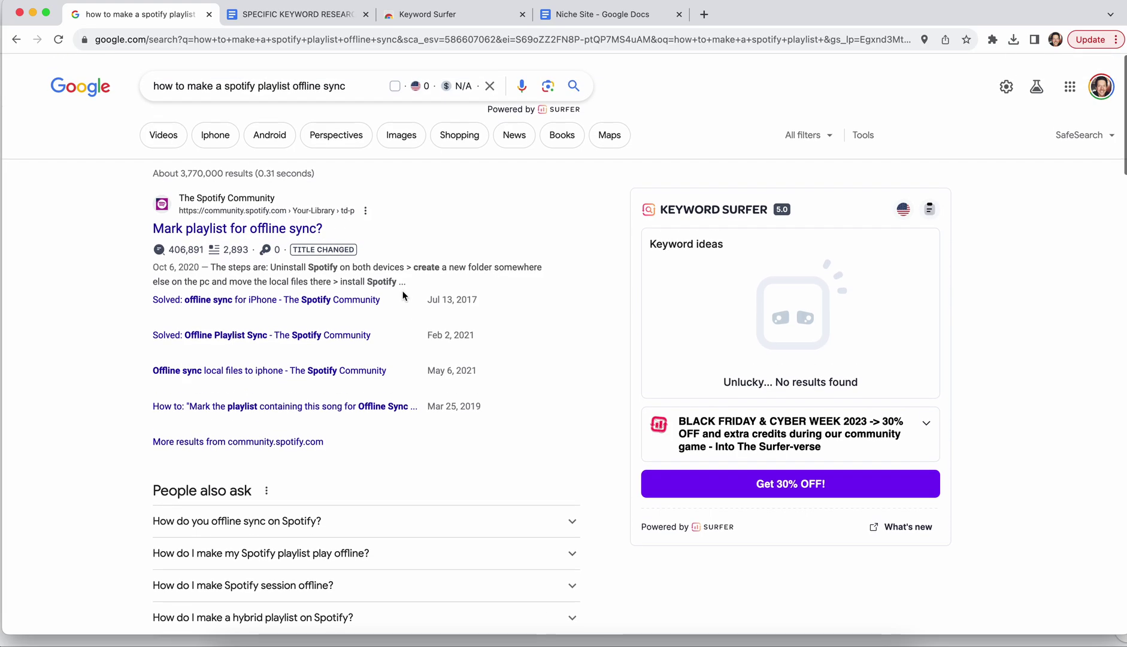
pyautogui.click(317, 22)
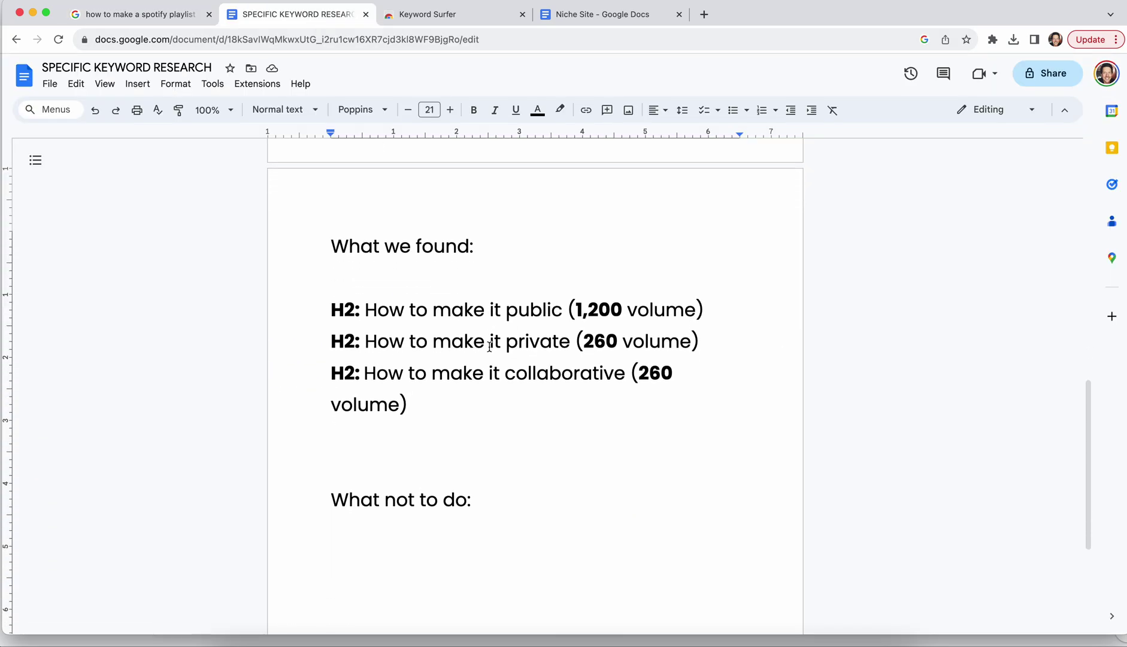
# Step: Under 'What not to do:', begin a numbered list: '1. Don't include EVERY SINGLE extension of the par'
pyautogui.scroll(2, 491, 503)
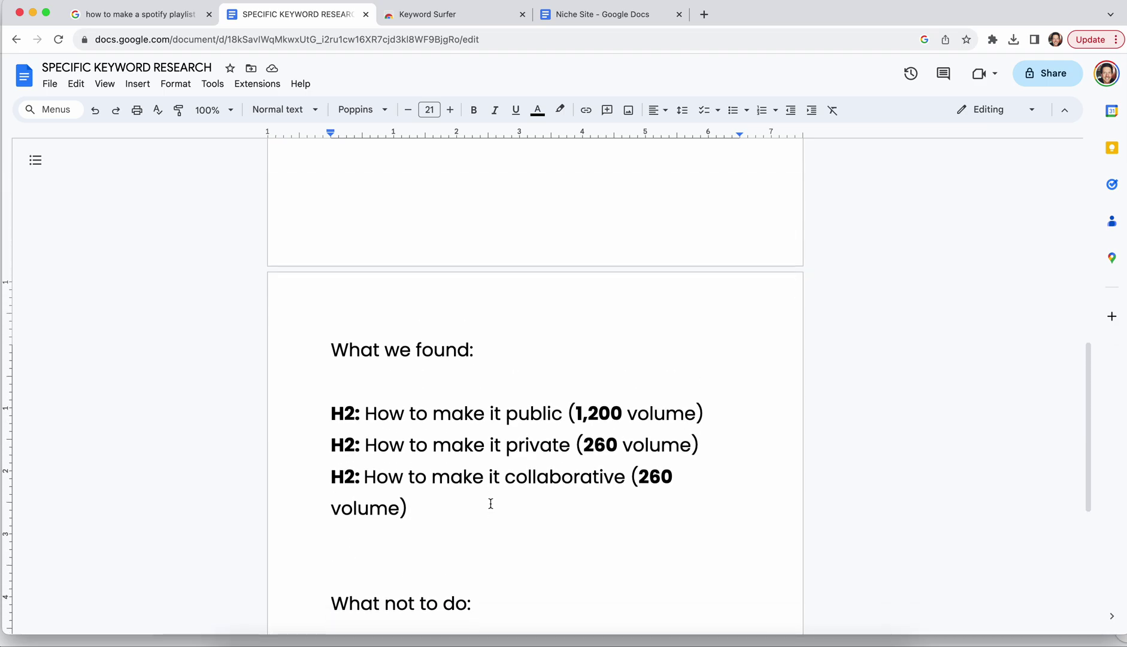
pyautogui.scroll(-3, 488, 504)
pyautogui.click(485, 415)
pyautogui.press('Return')
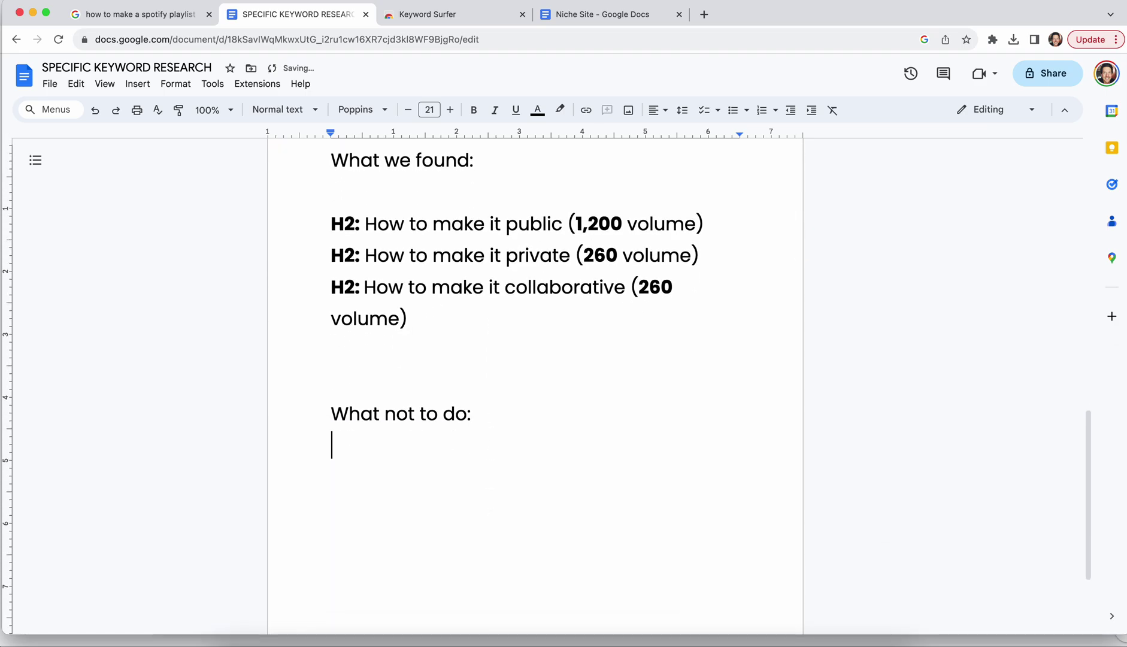
pyautogui.write("1. Don't ")
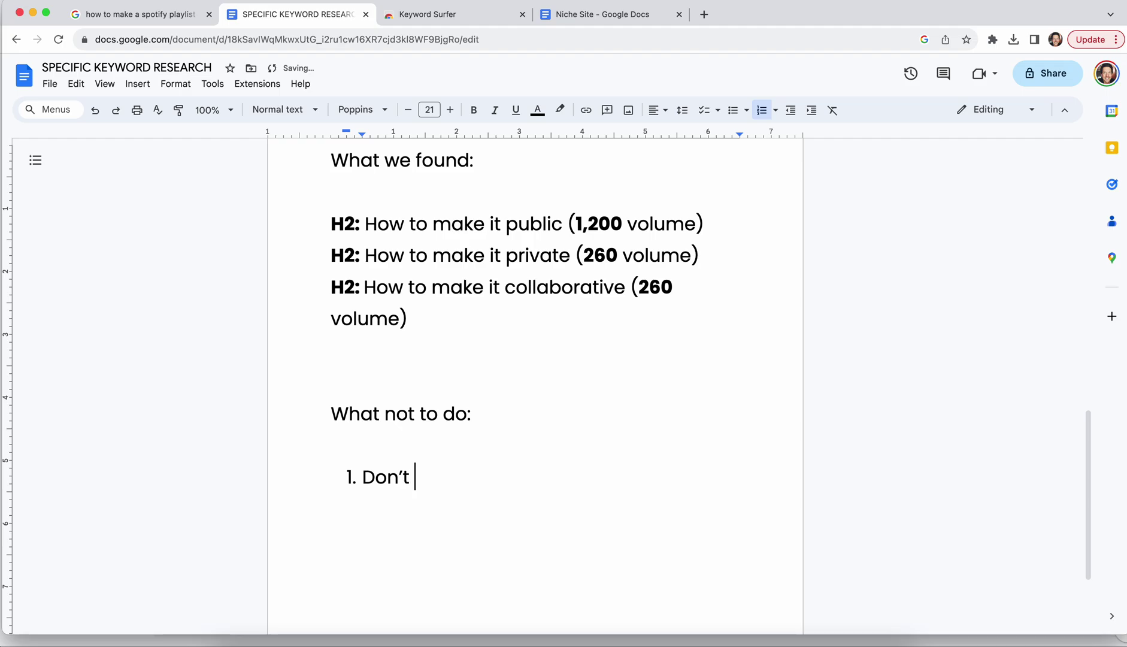
pyautogui.write('include EVERY SINGLE ')
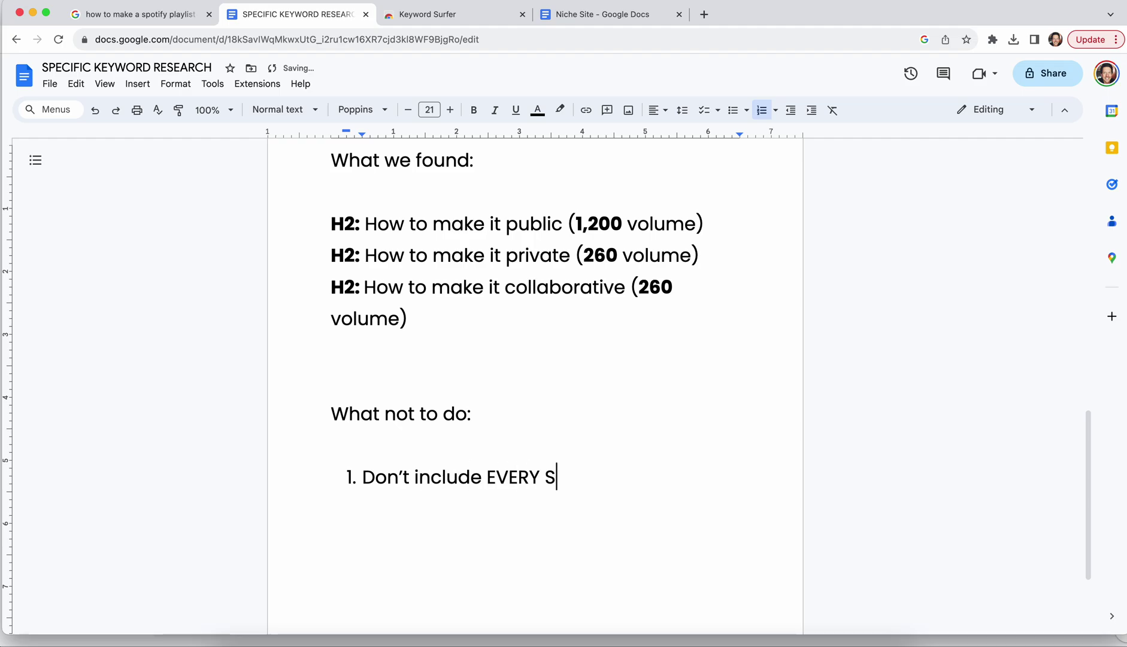
pyautogui.write('extension of the pa')
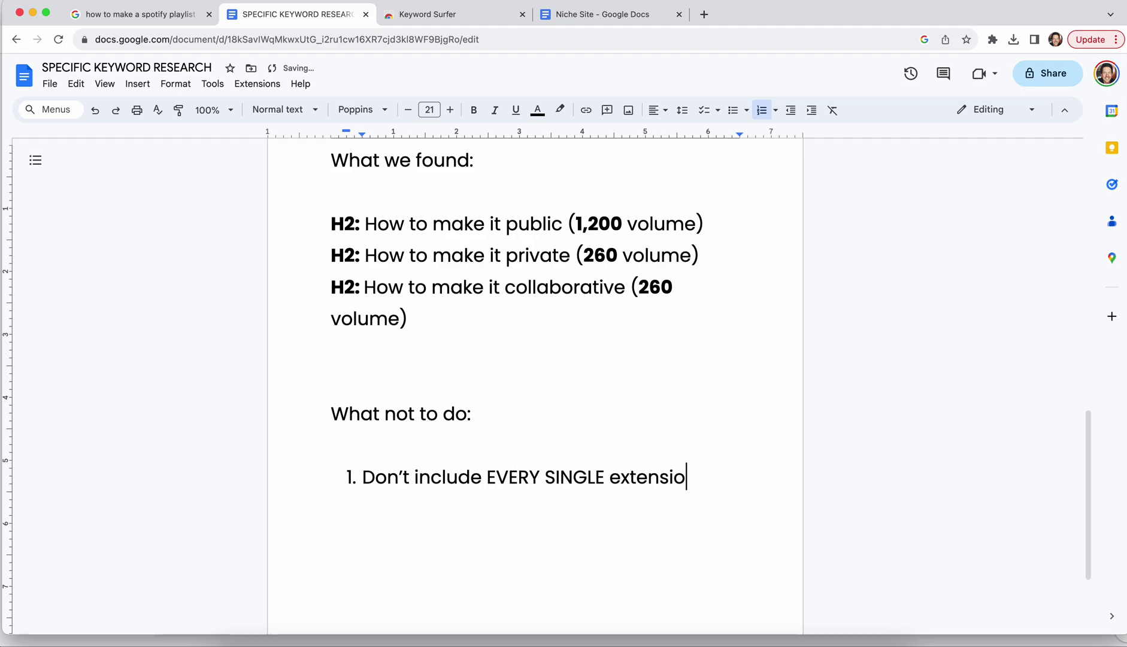